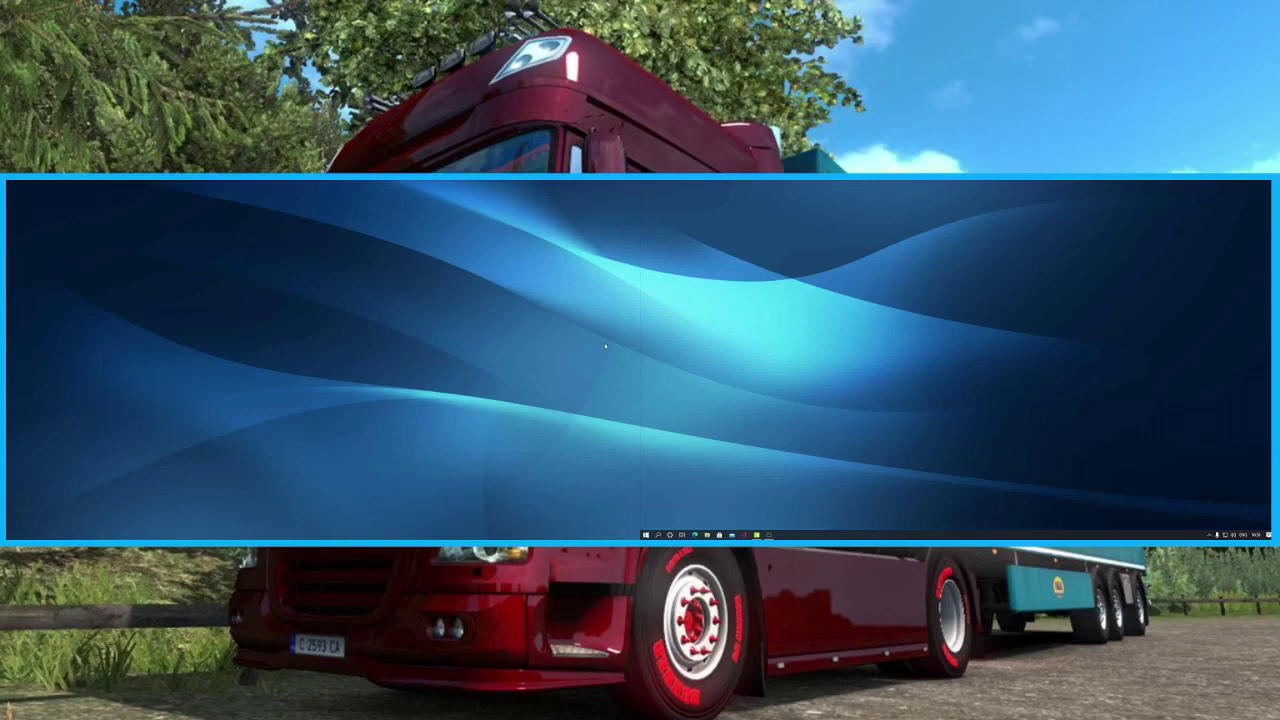
Right-click an empty spot on the desktop to bring up its shortcut menu
right_click(921, 368)
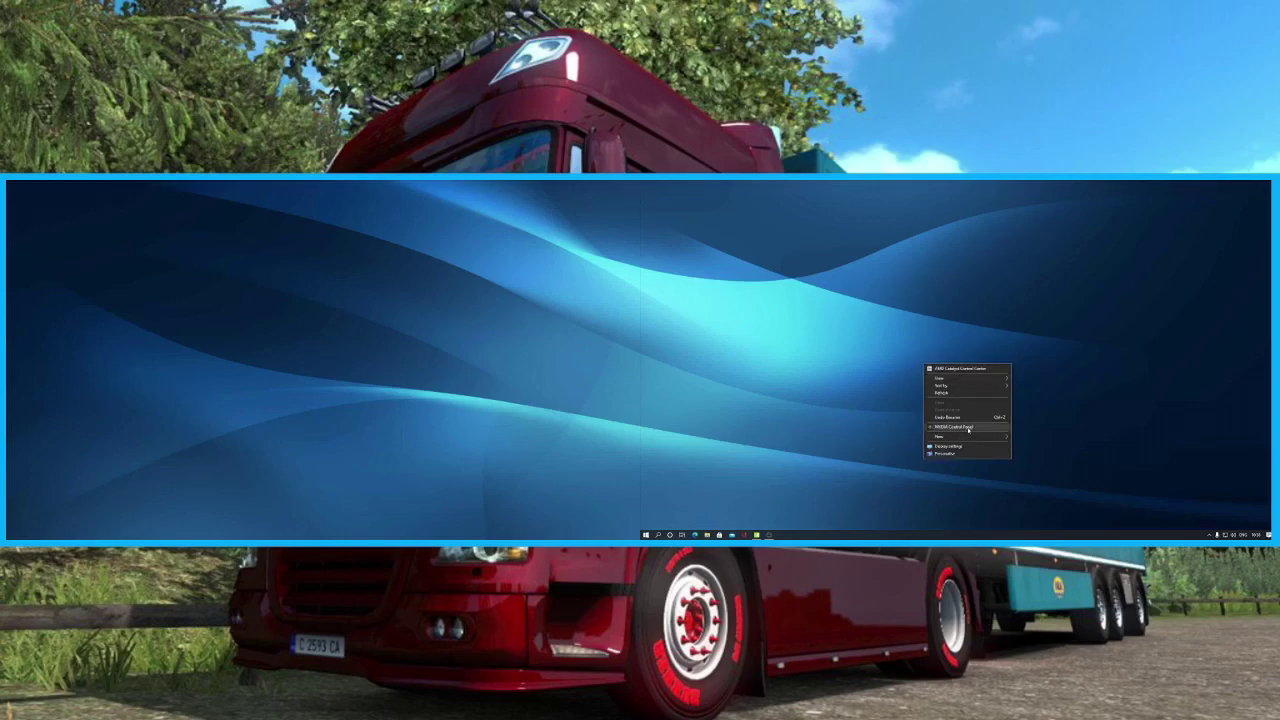
Launch NVIDIA Control Panel from the desktop menu and go to Configure Surround, PhysX
click(968, 428)
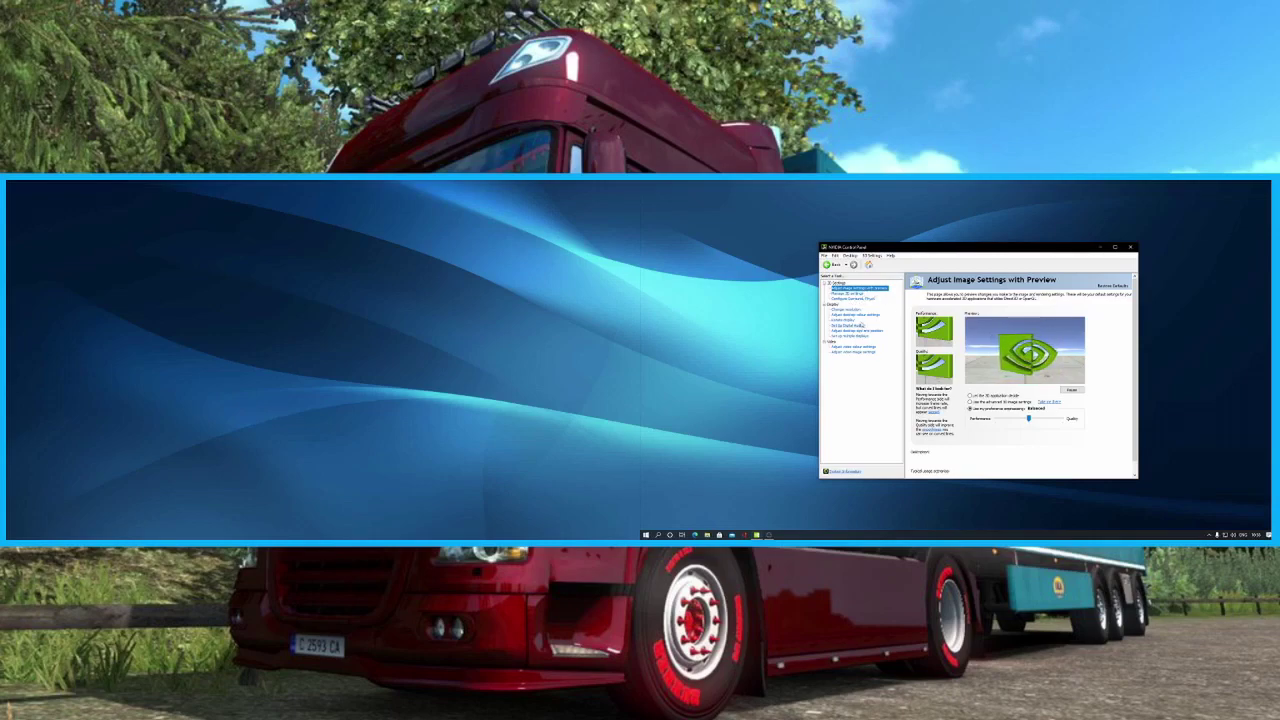
click(856, 299)
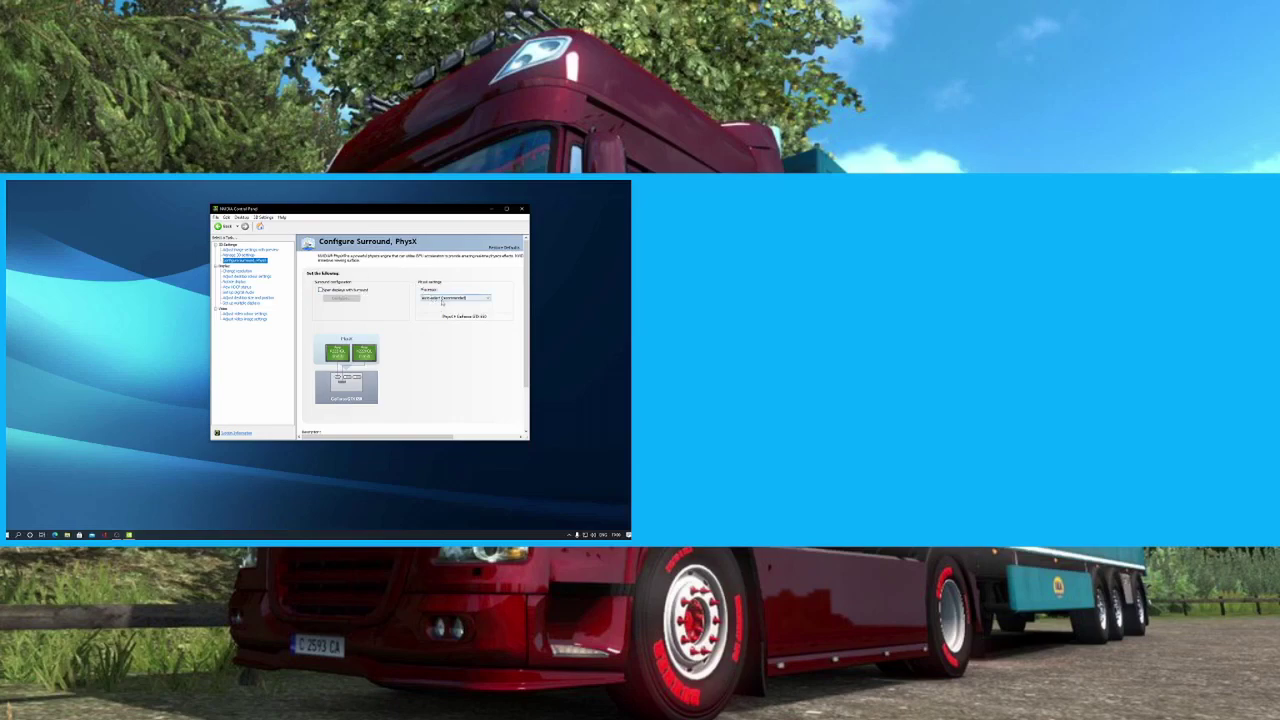
Keep PhysX on Auto-select, enable Span displays with Surround, and open its Configure setup
click(444, 299)
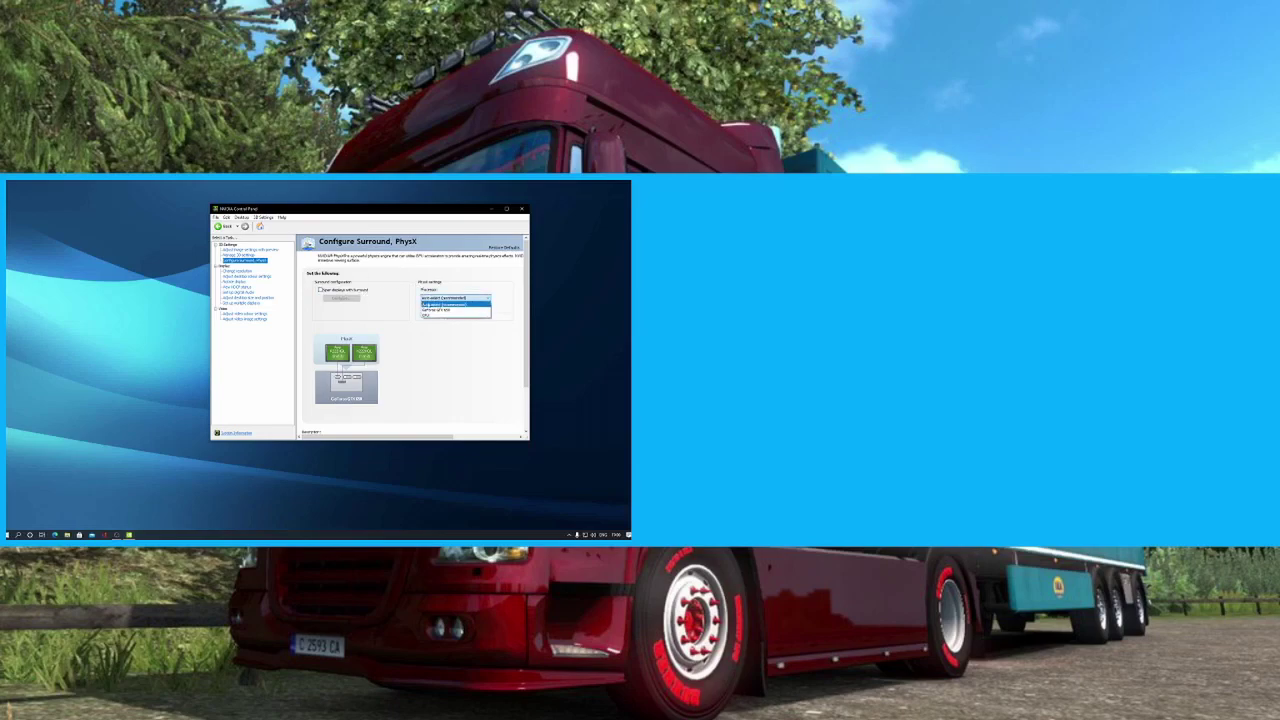
click(443, 304)
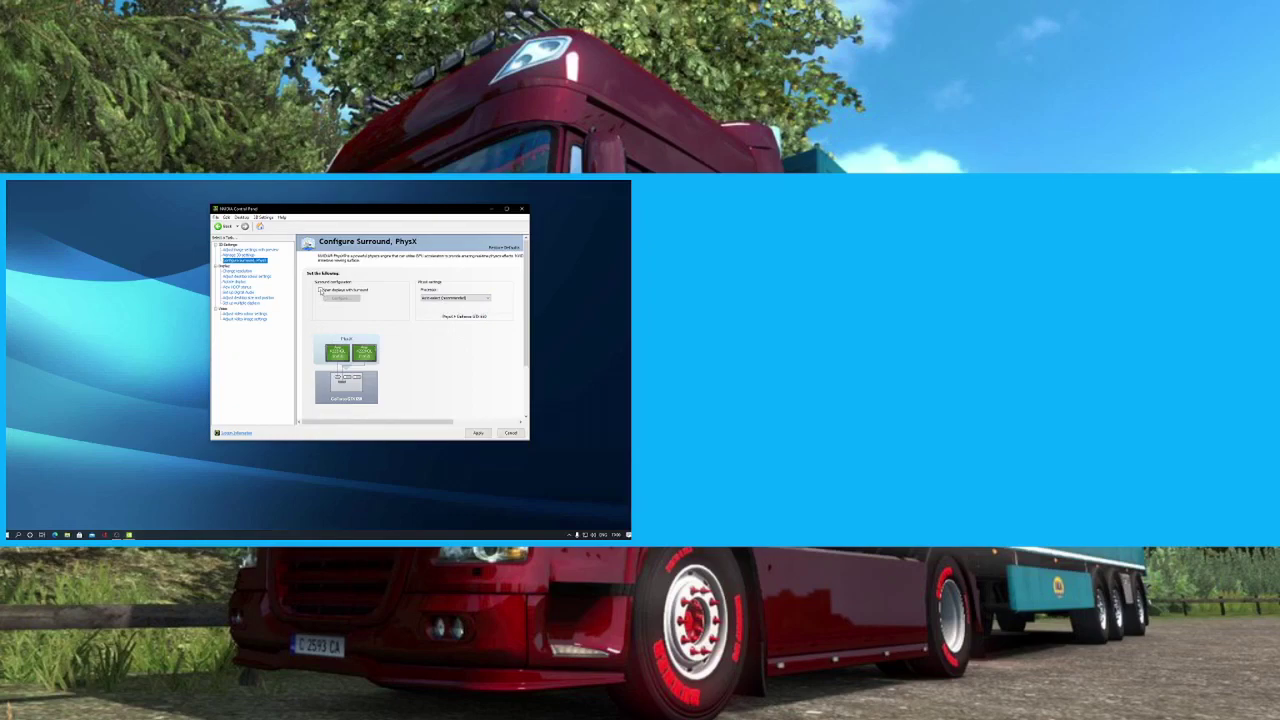
click(320, 290)
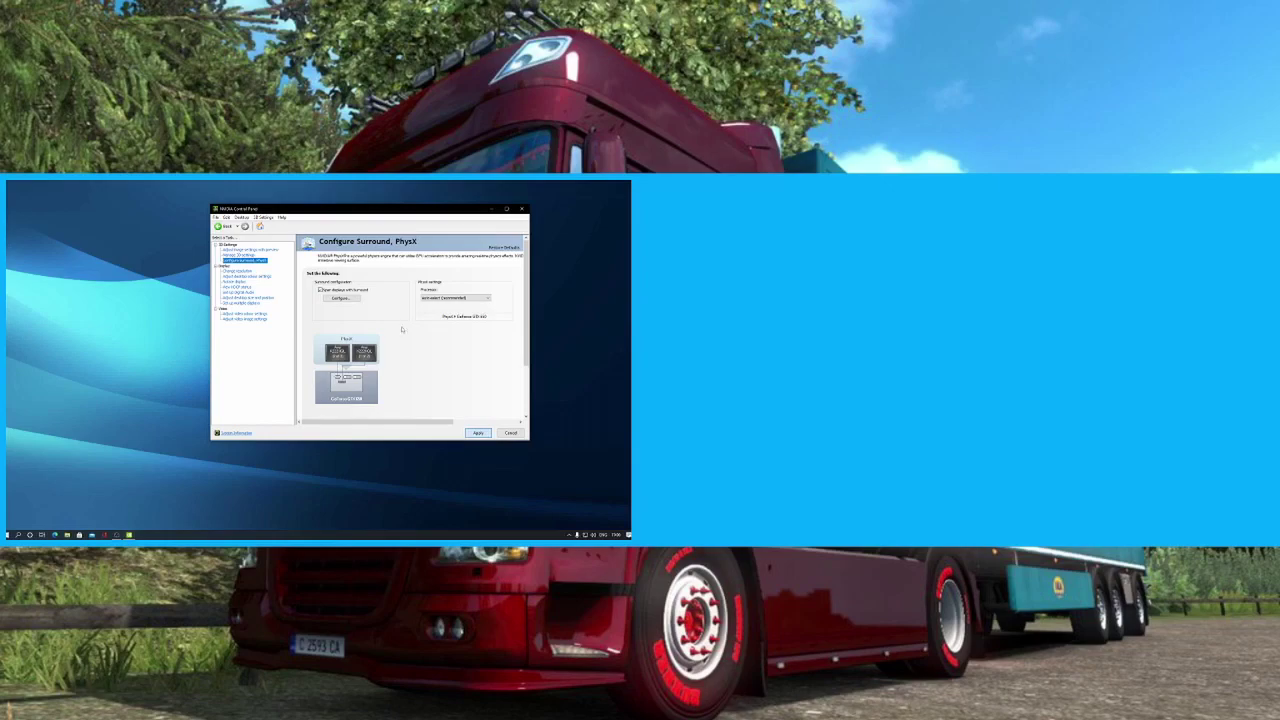
click(341, 299)
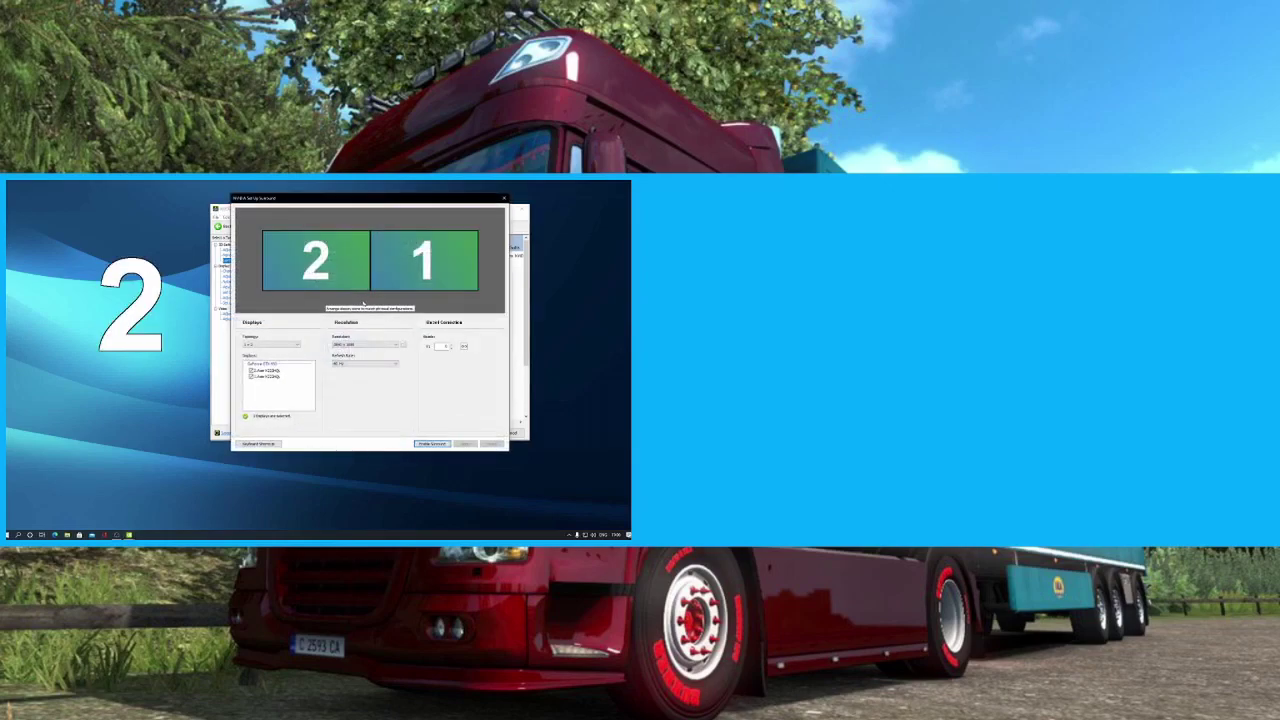
drag(345, 200, 337, 229)
key(Return)
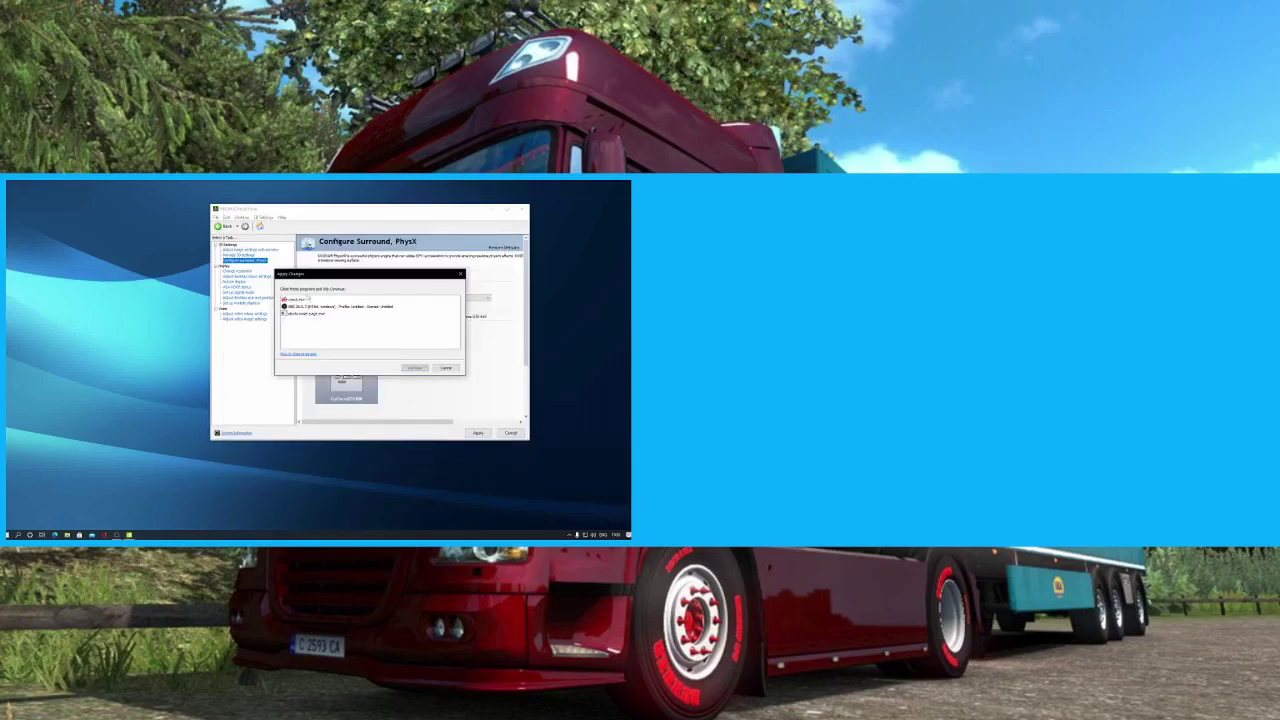
click(447, 369)
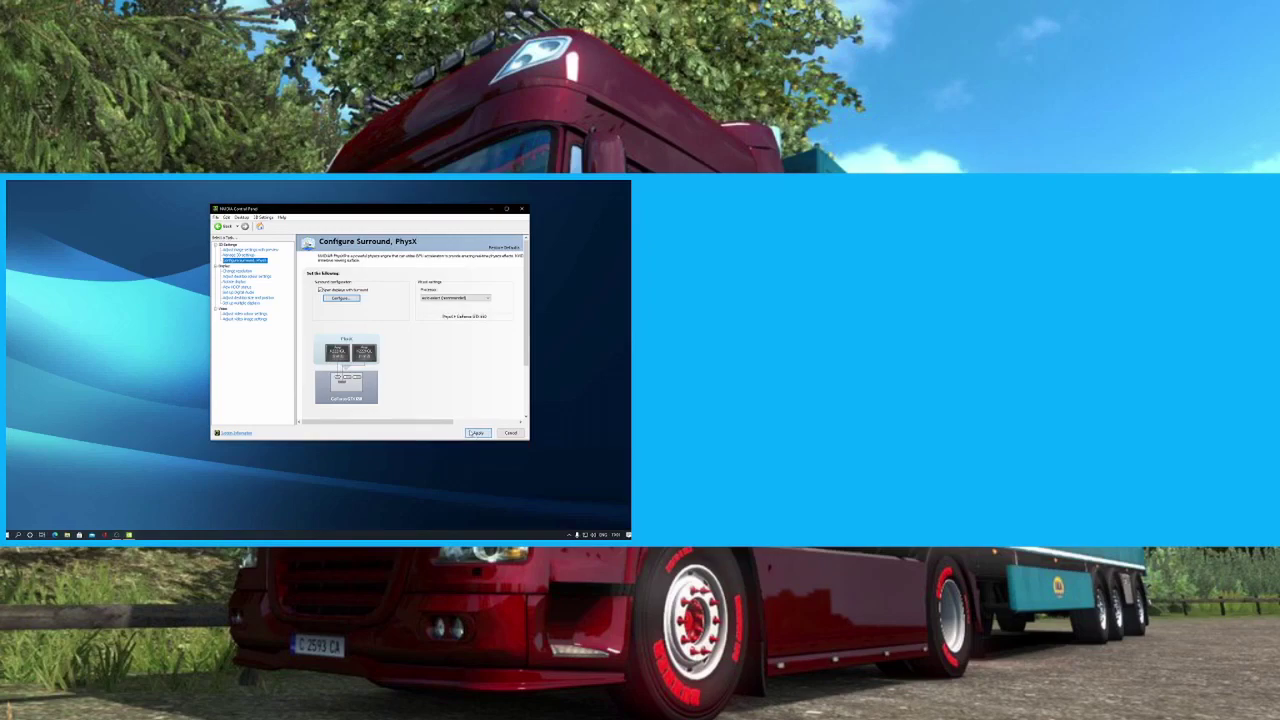
click(476, 432)
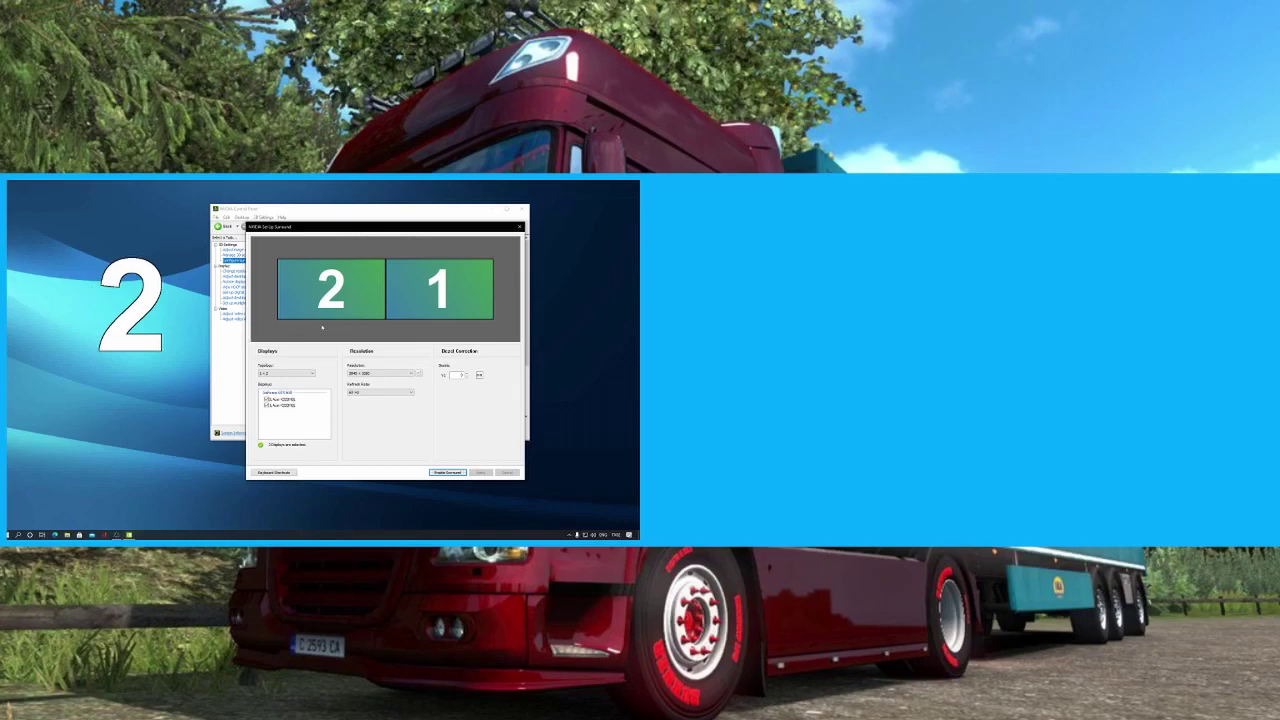
Order displays 1 then 2, choose the Surround resolution and refresh rate, and enable Surround
drag(443, 287, 494, 297)
click(365, 376)
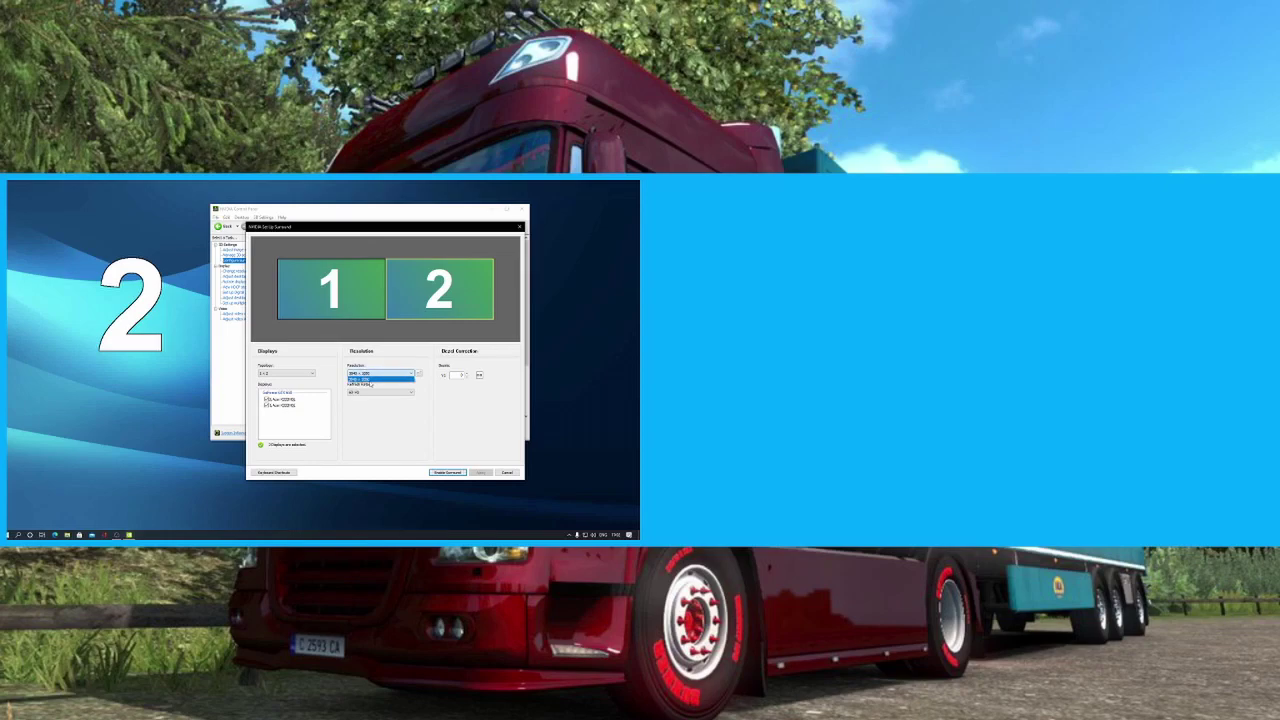
click(409, 390)
click(374, 392)
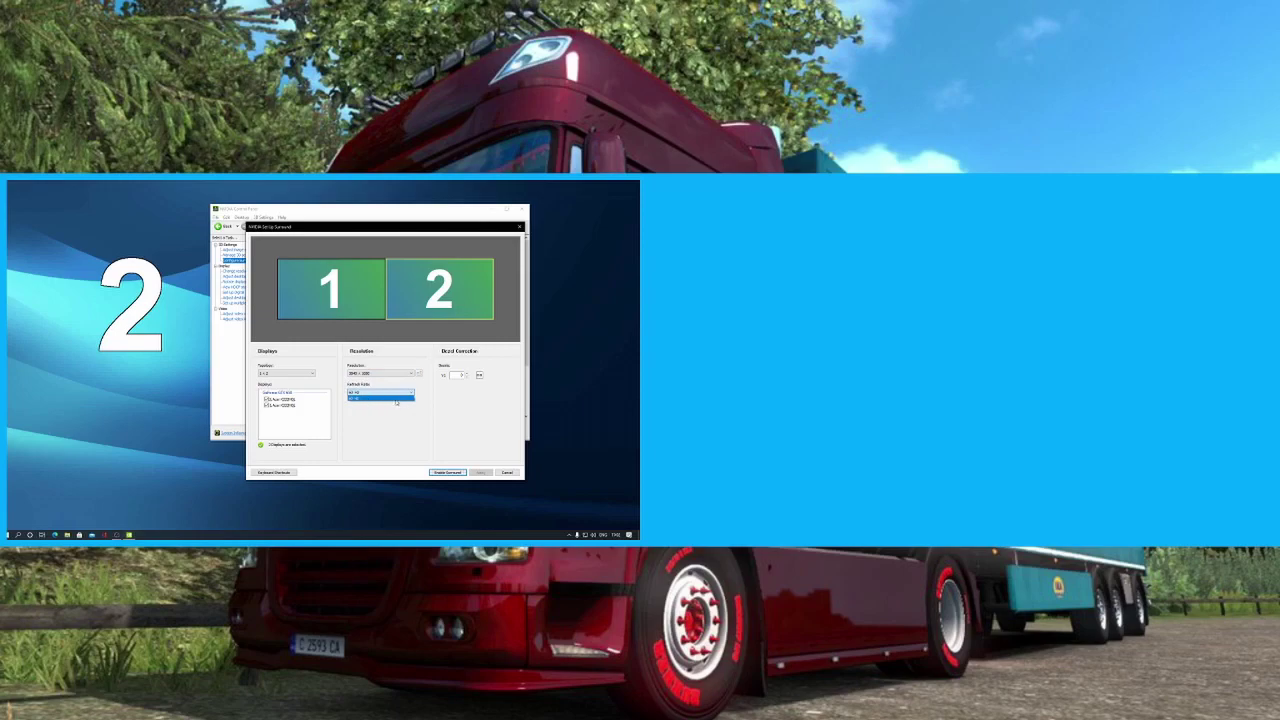
click(395, 399)
click(395, 390)
click(352, 402)
click(360, 393)
click(453, 476)
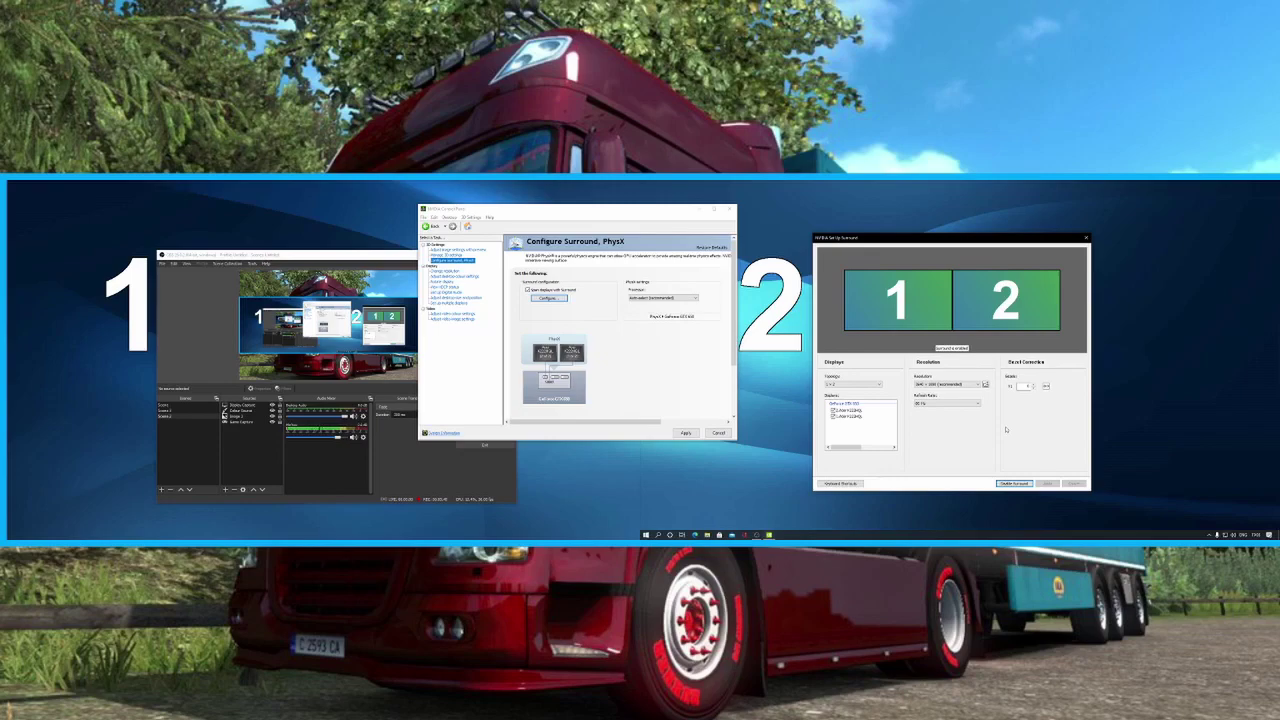
Close the Surround setup window, move Control Panel aside, and show the bare spanned desktop
click(1086, 237)
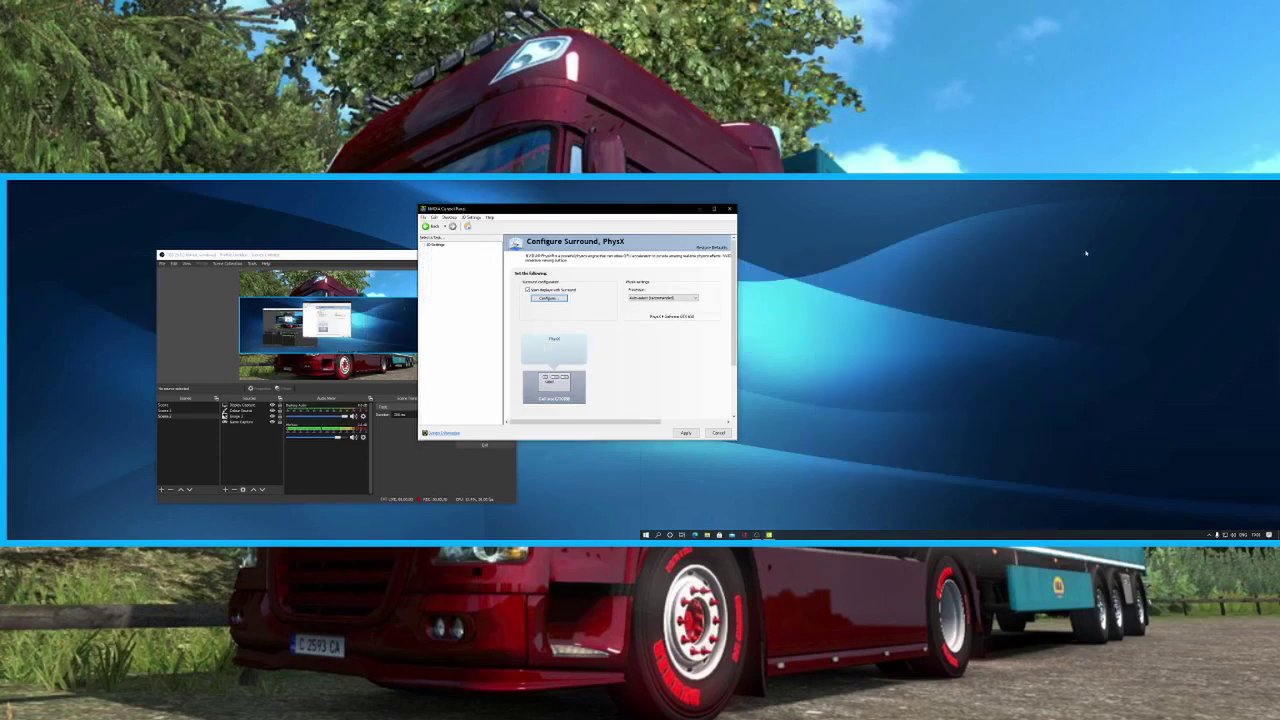
drag(654, 197, 841, 227)
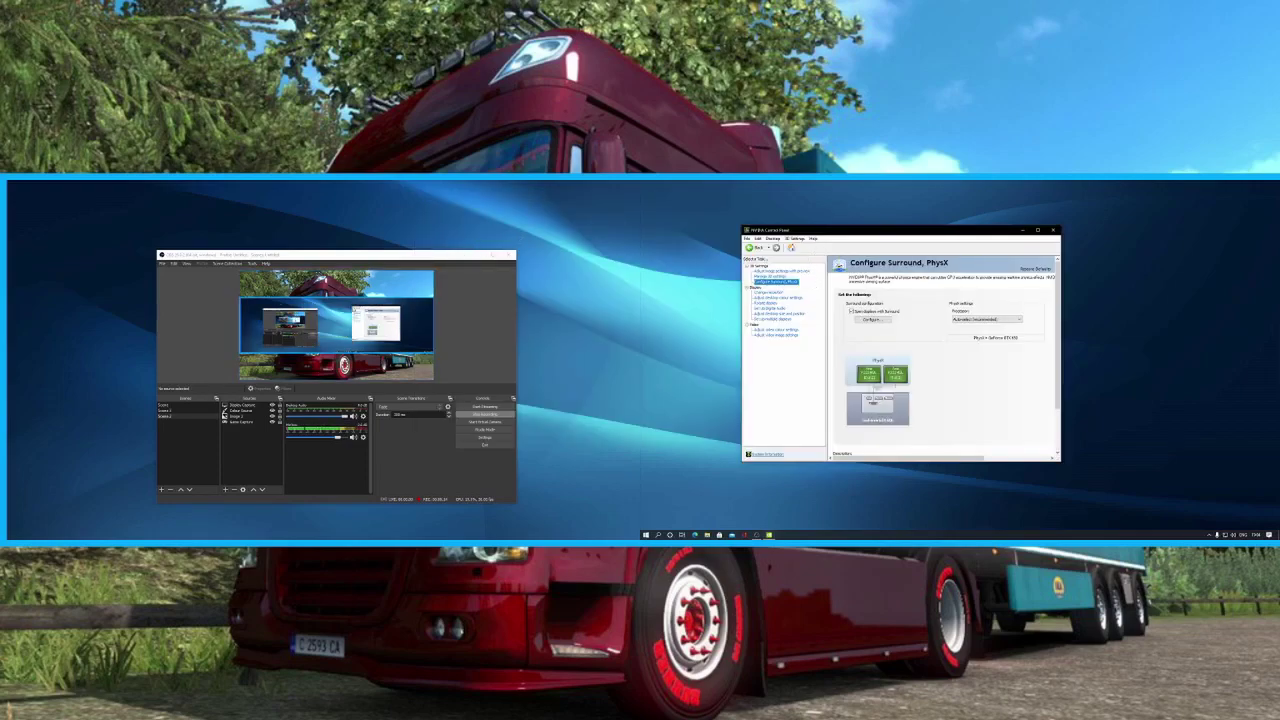
click(440, 323)
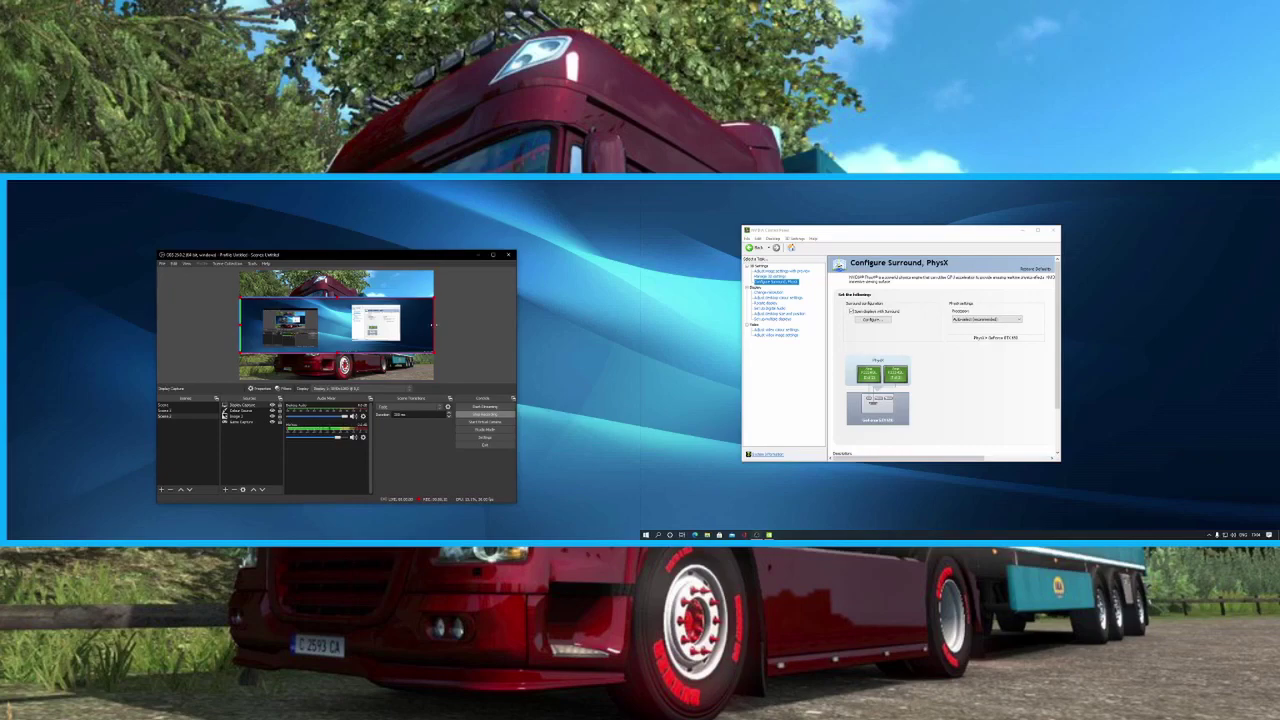
click(440, 326)
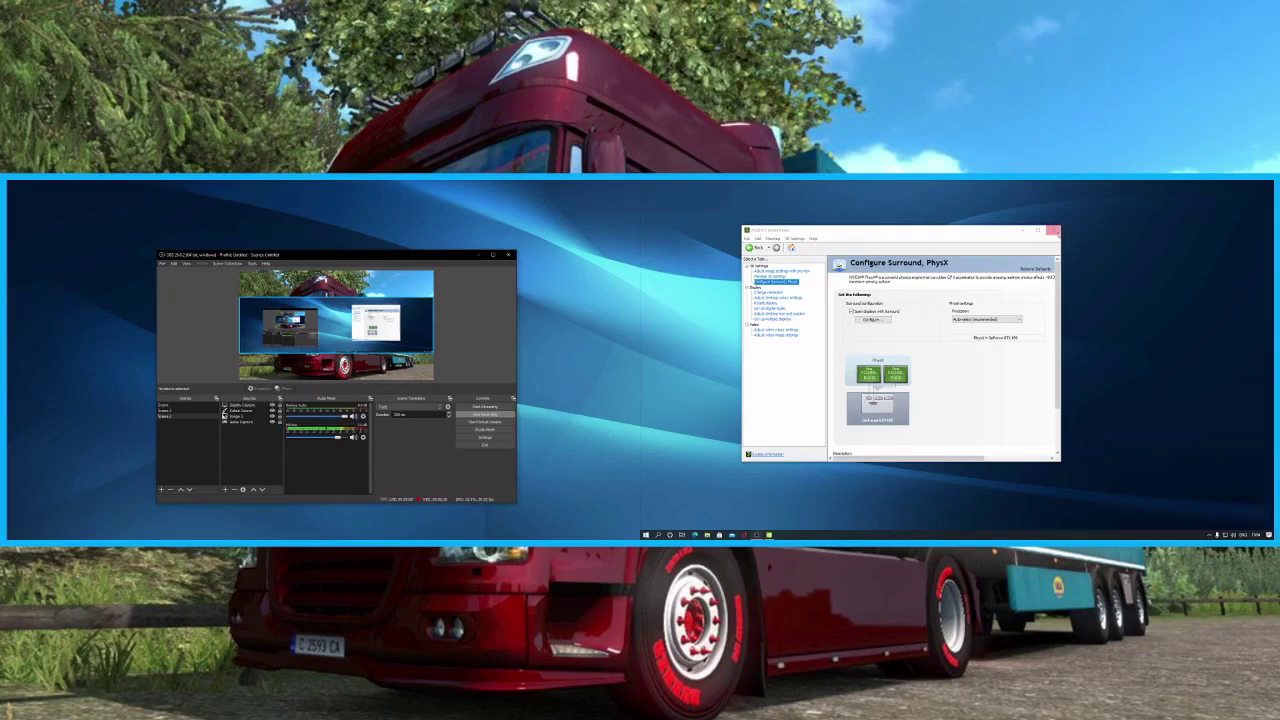
key(super+d)
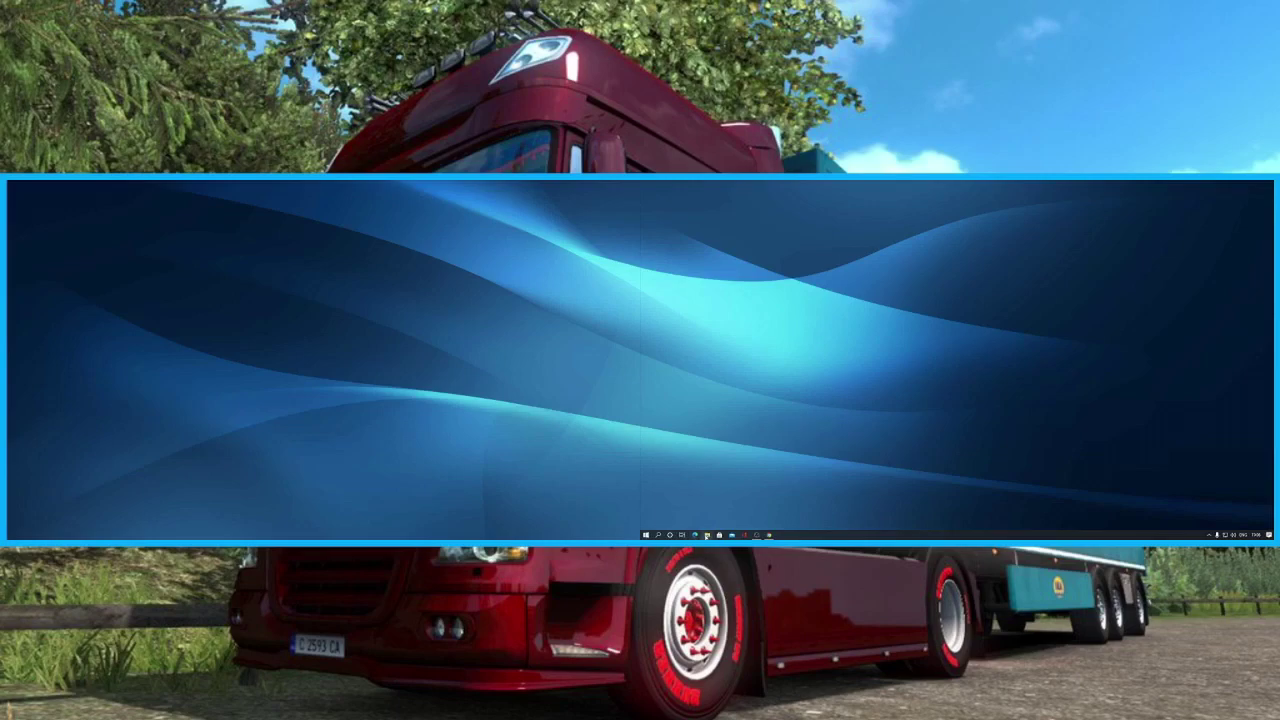
Open File Explorer on the Euro Truck Simulator 2 folder and select its config file
click(706, 535)
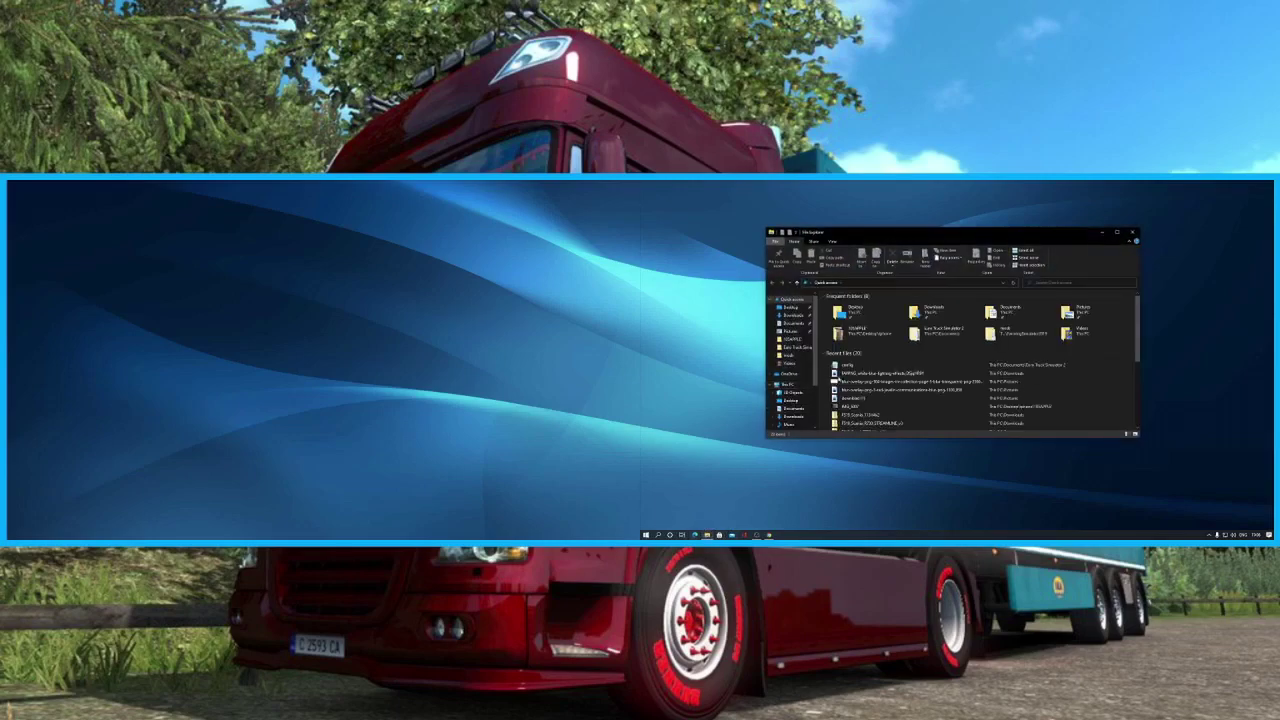
click(795, 347)
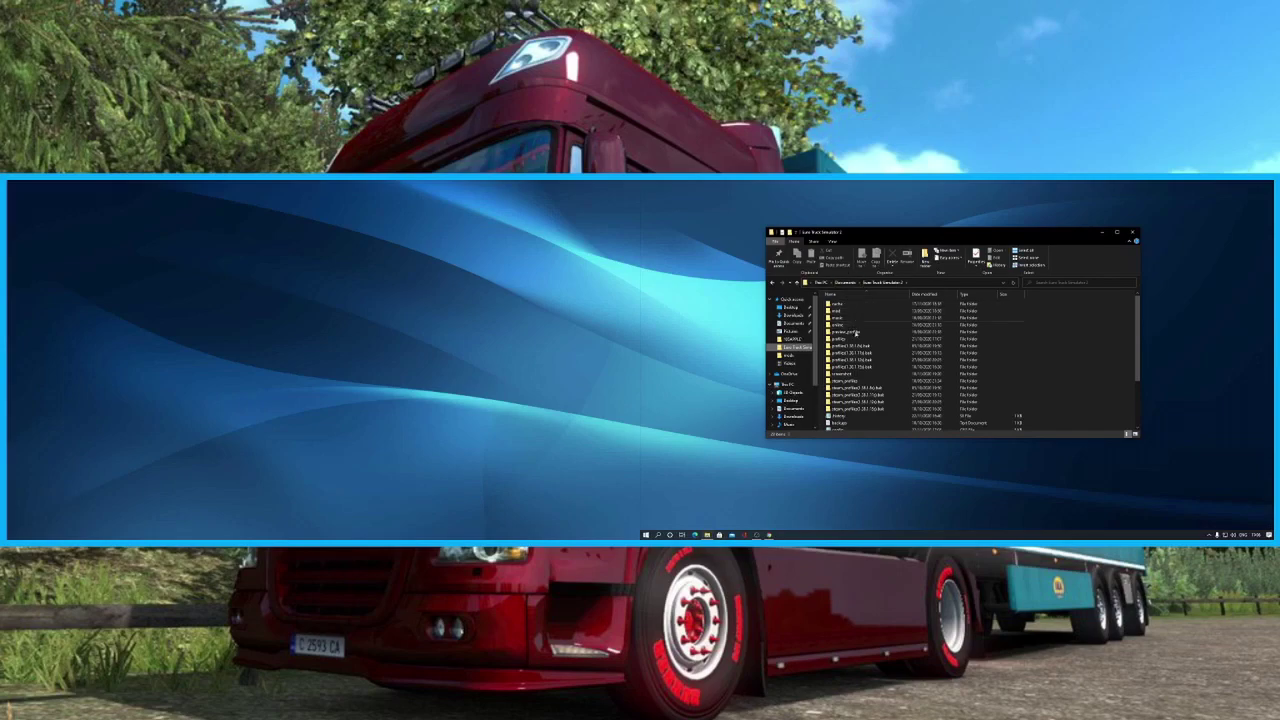
scroll(867, 415, down, 3)
click(862, 371)
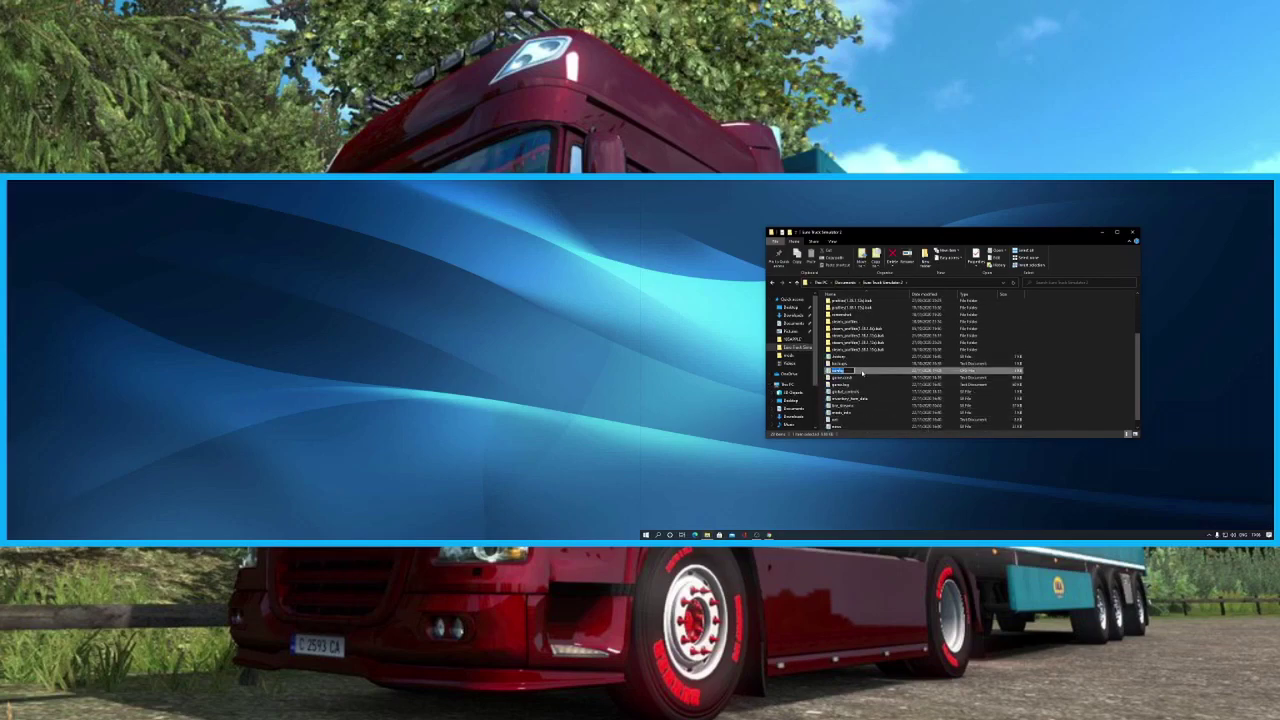
key(Escape)
Choose Open with for the config file to bring up the app chooser
right_click(856, 371)
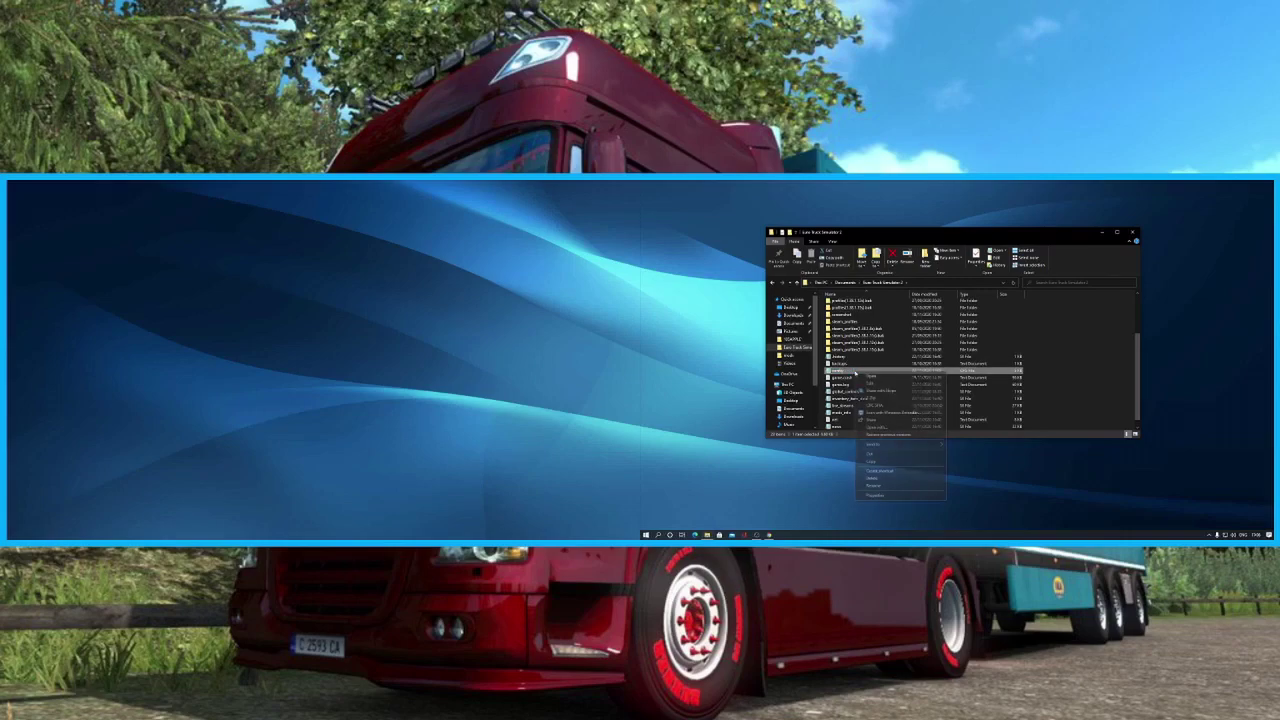
click(879, 428)
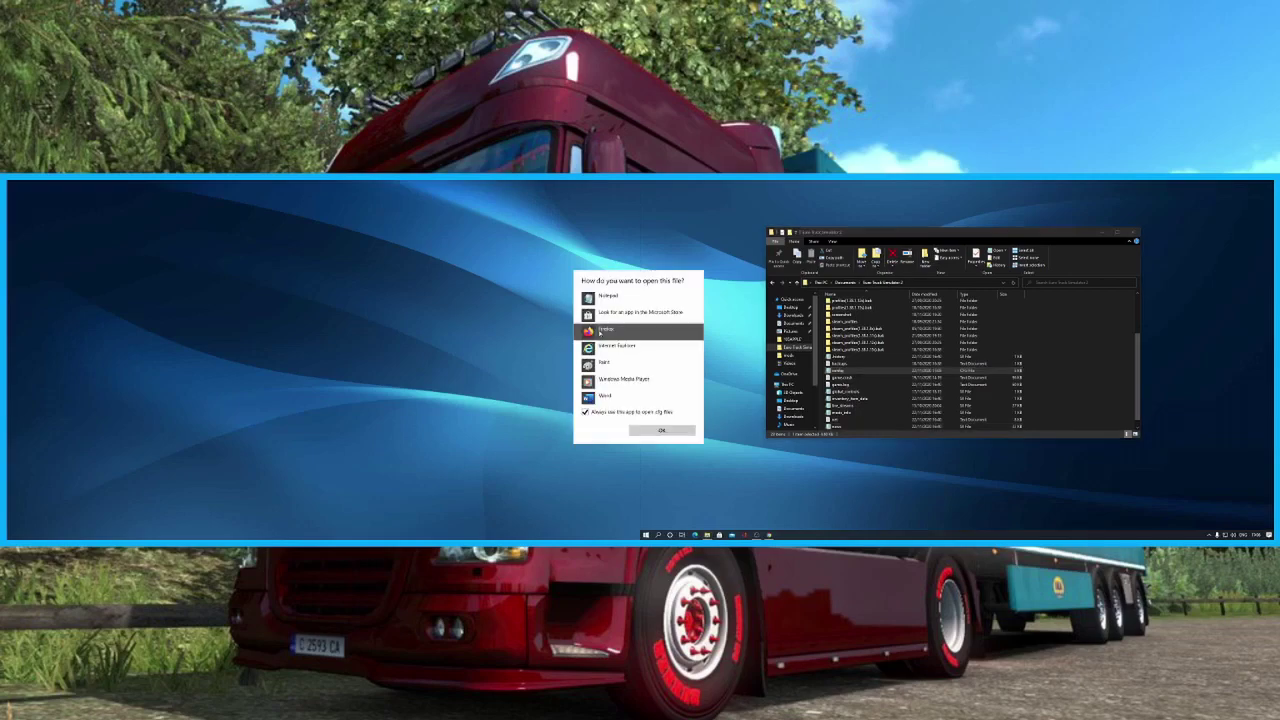
scroll(605, 345, down, 3)
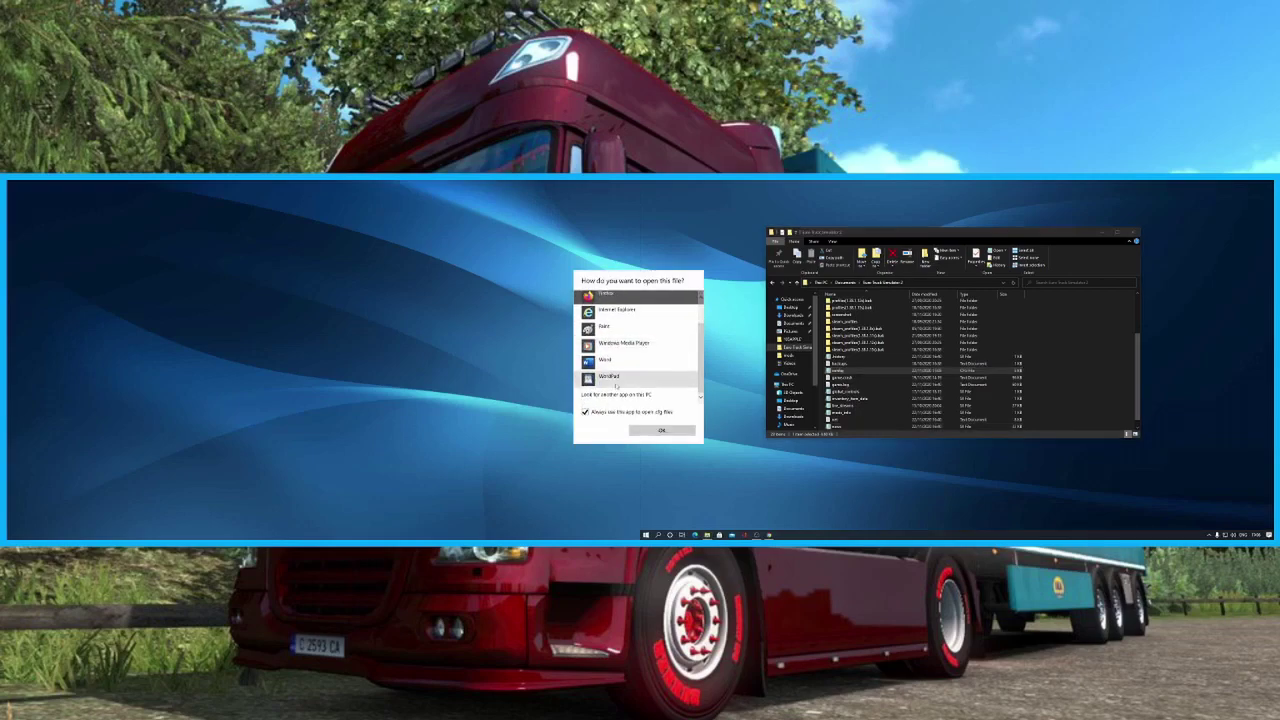
scroll(608, 354, up, 3)
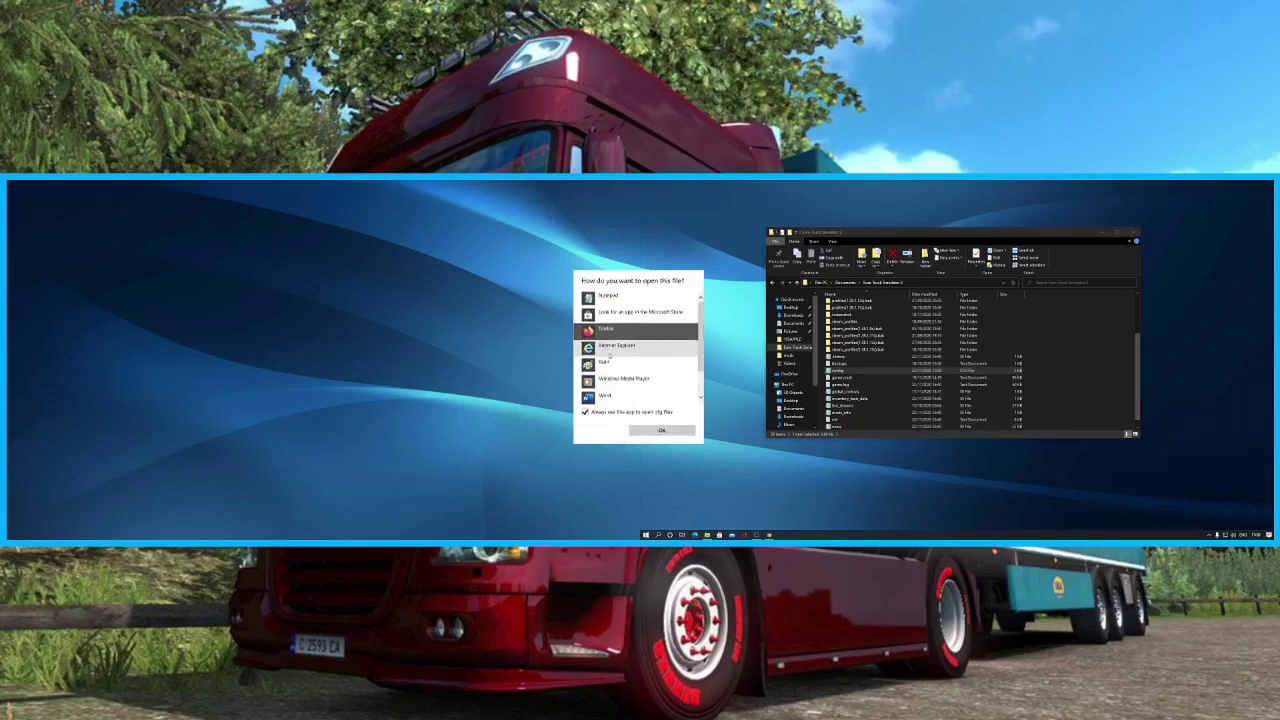
Open the config file in Notepad and move the window to uncover the folder
double_click(614, 298)
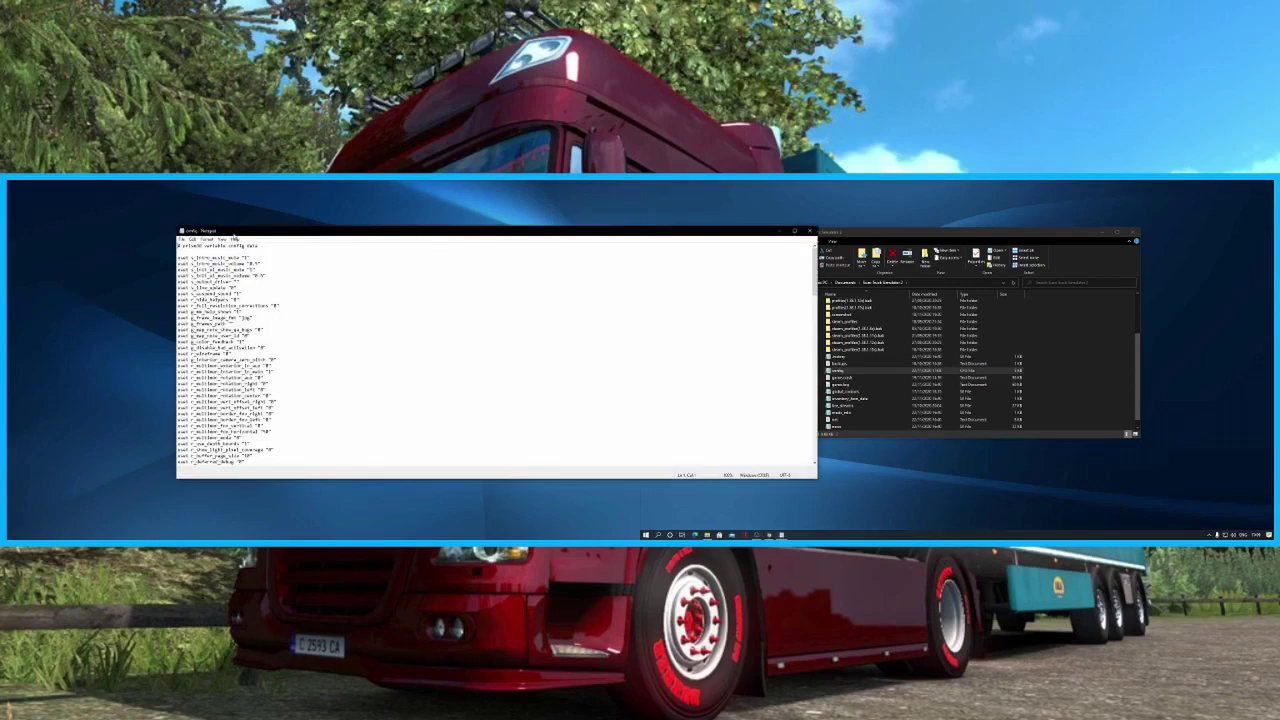
drag(236, 231, 87, 198)
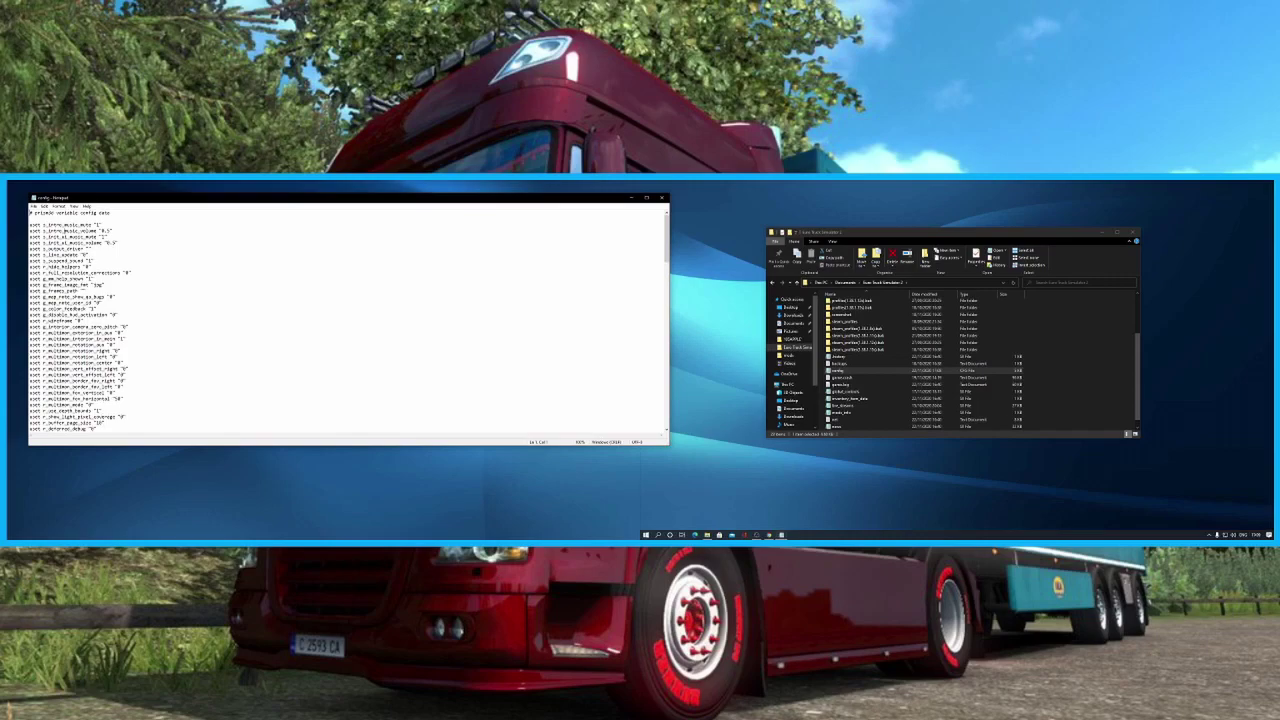
drag(49, 332, 124, 408)
click(43, 339)
Change the r_multimon_mode value, save the file, and close Notepad
drag(44, 404, 72, 404)
key(Right)
key(Delete)
key(alt+f)
key(s)
click(662, 198)
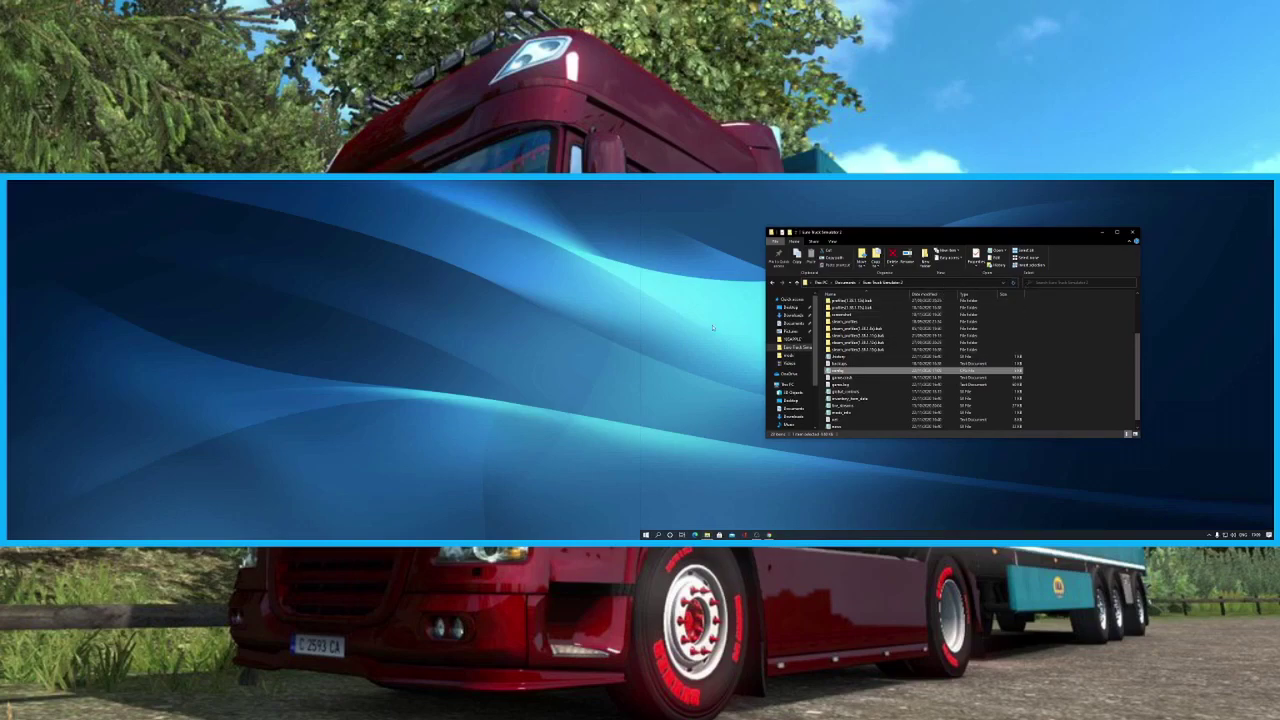
Close File Explorer and save the current game in Euro Truck Simulator 2 as 'mod nlequired'
click(1131, 232)
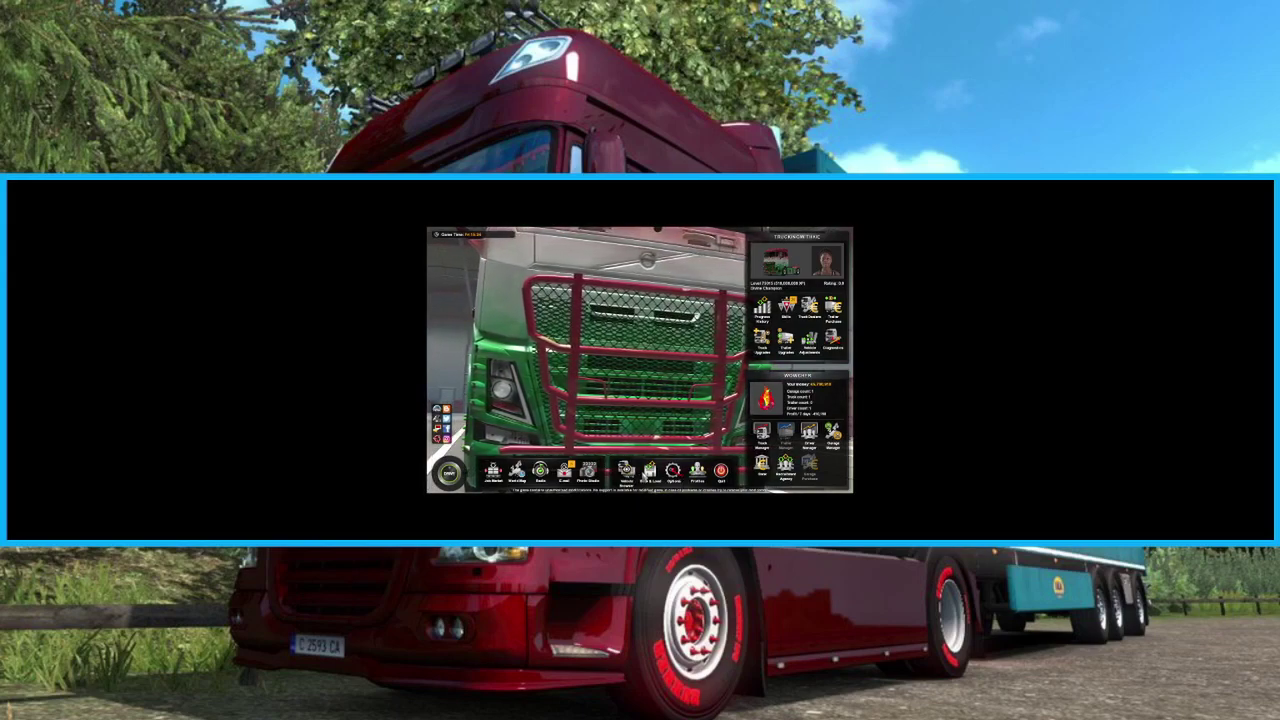
click(650, 470)
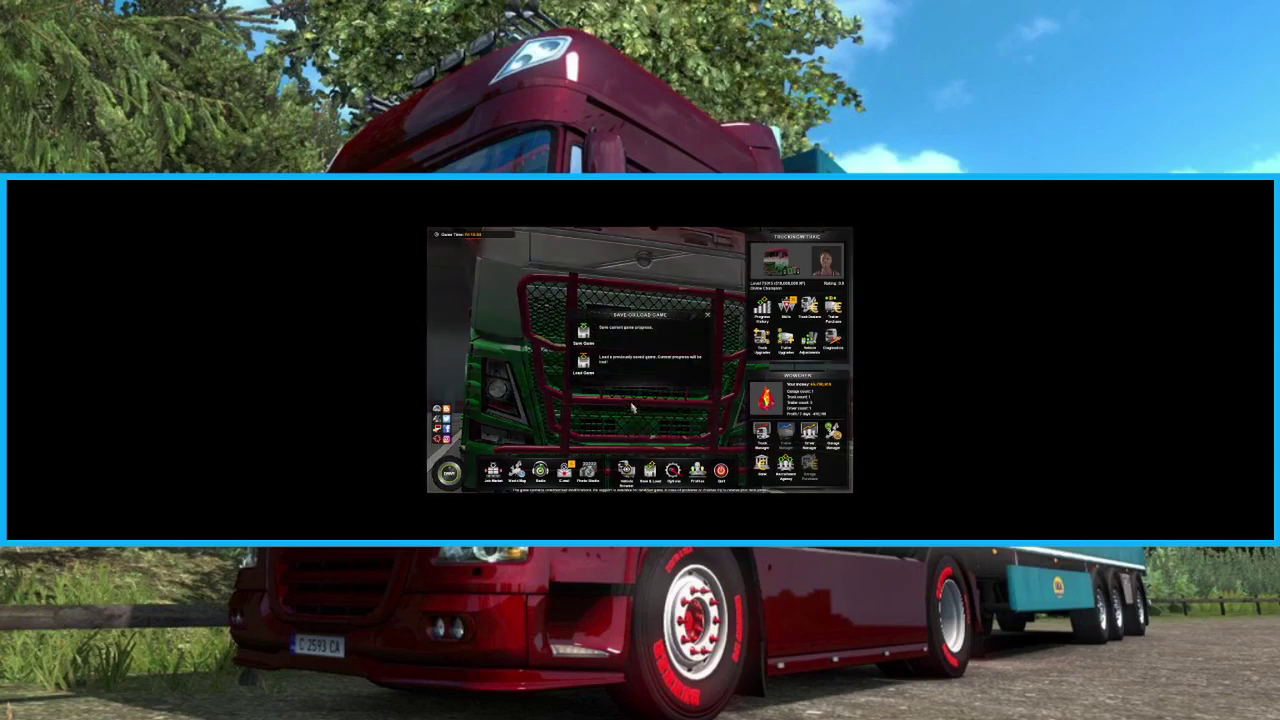
key(Escape)
key(Escape)
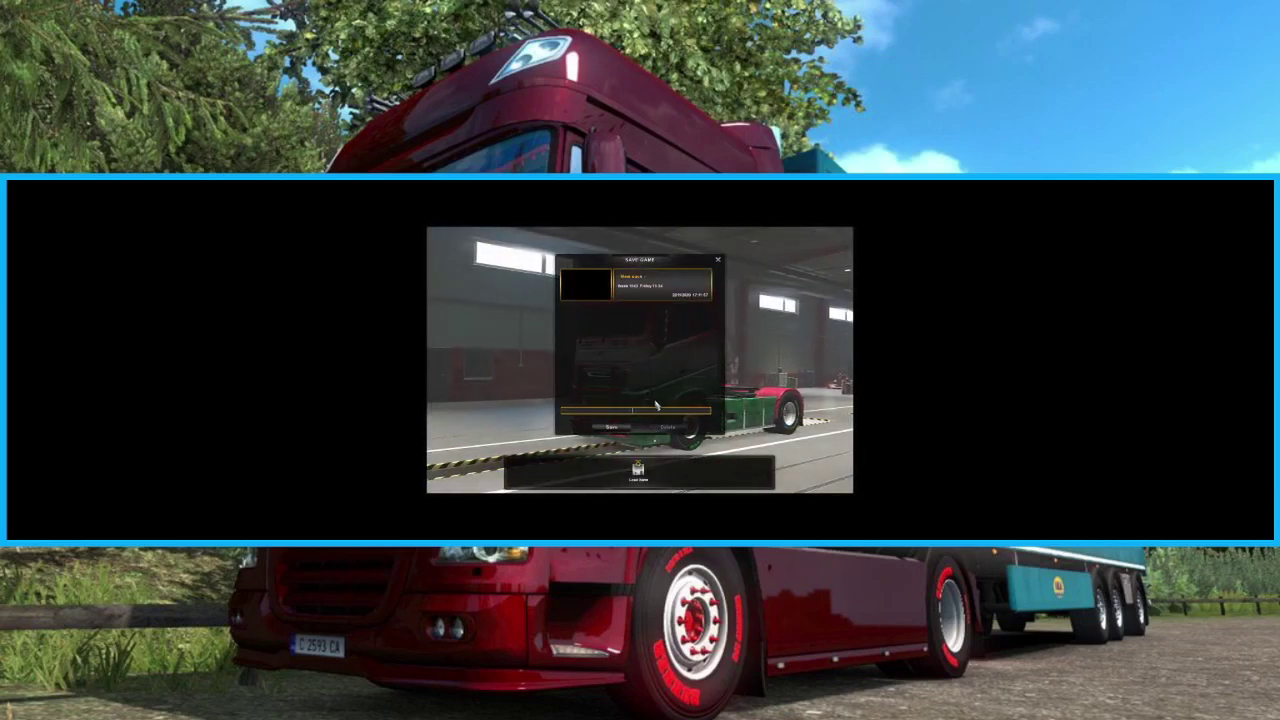
text(mod nlequired)
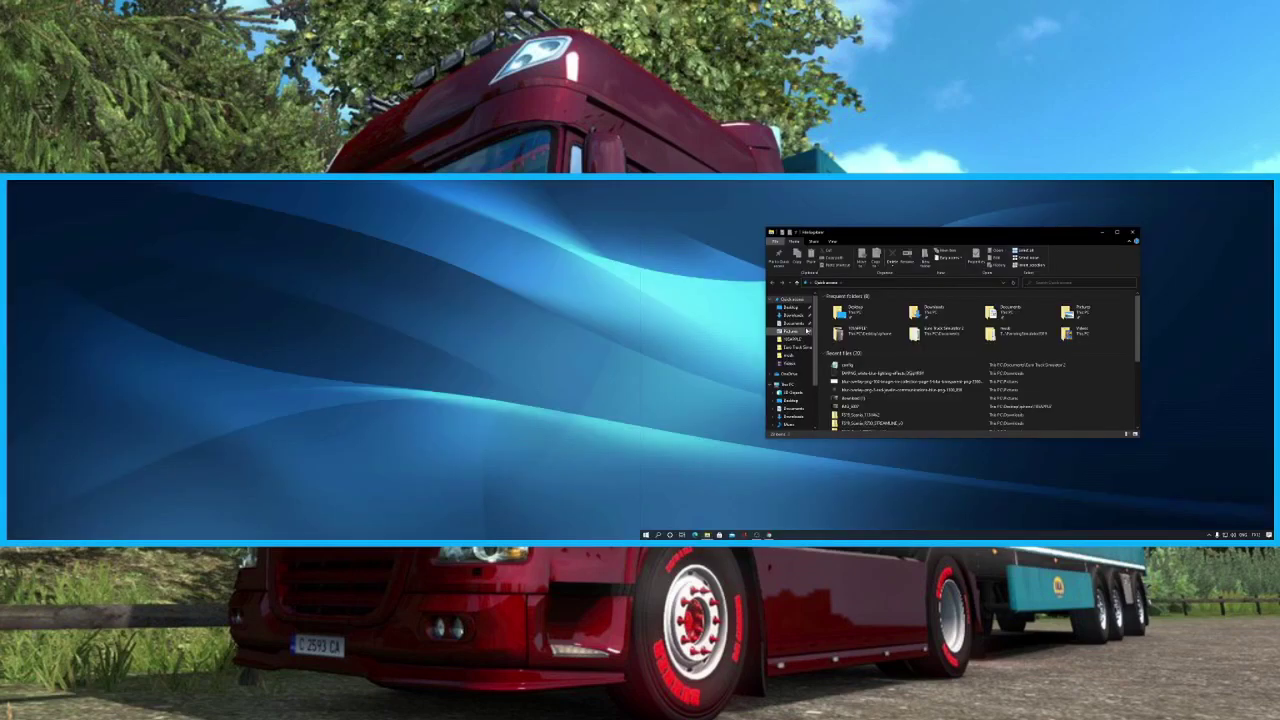
Go to Documents > Euro Truck Simulator 2 and open multimon_config in Notepad
click(798, 323)
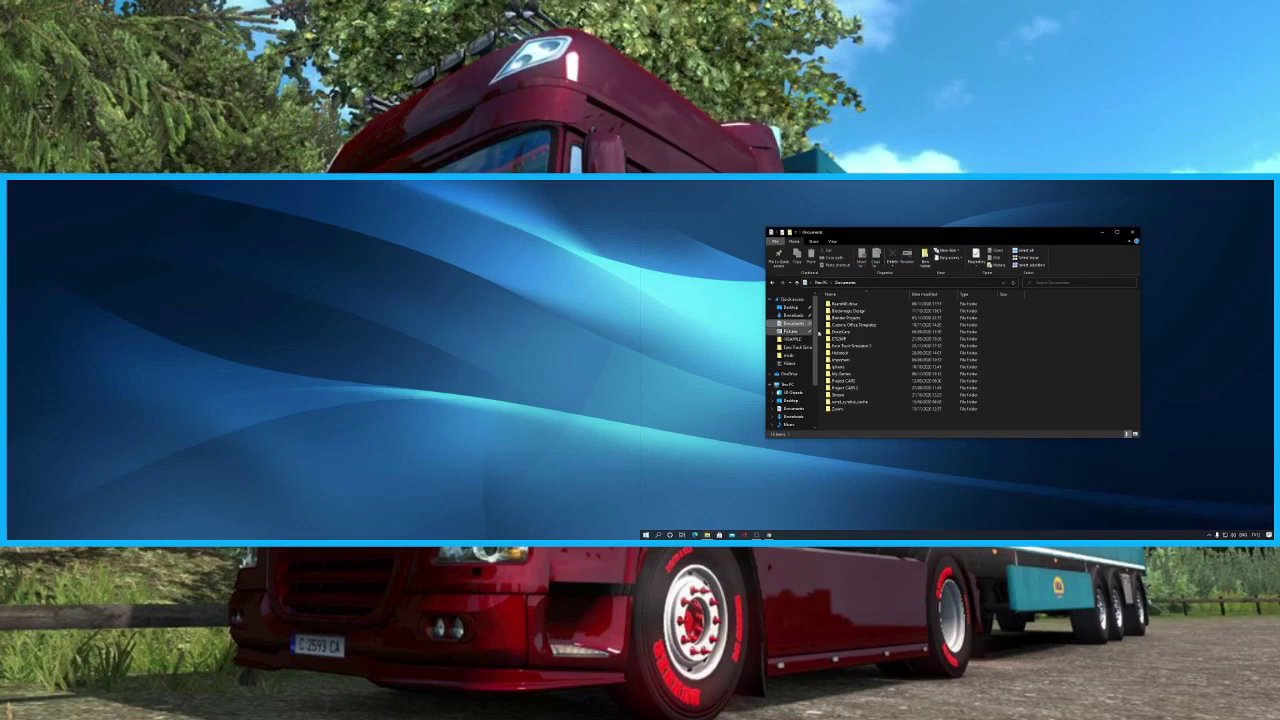
double_click(851, 346)
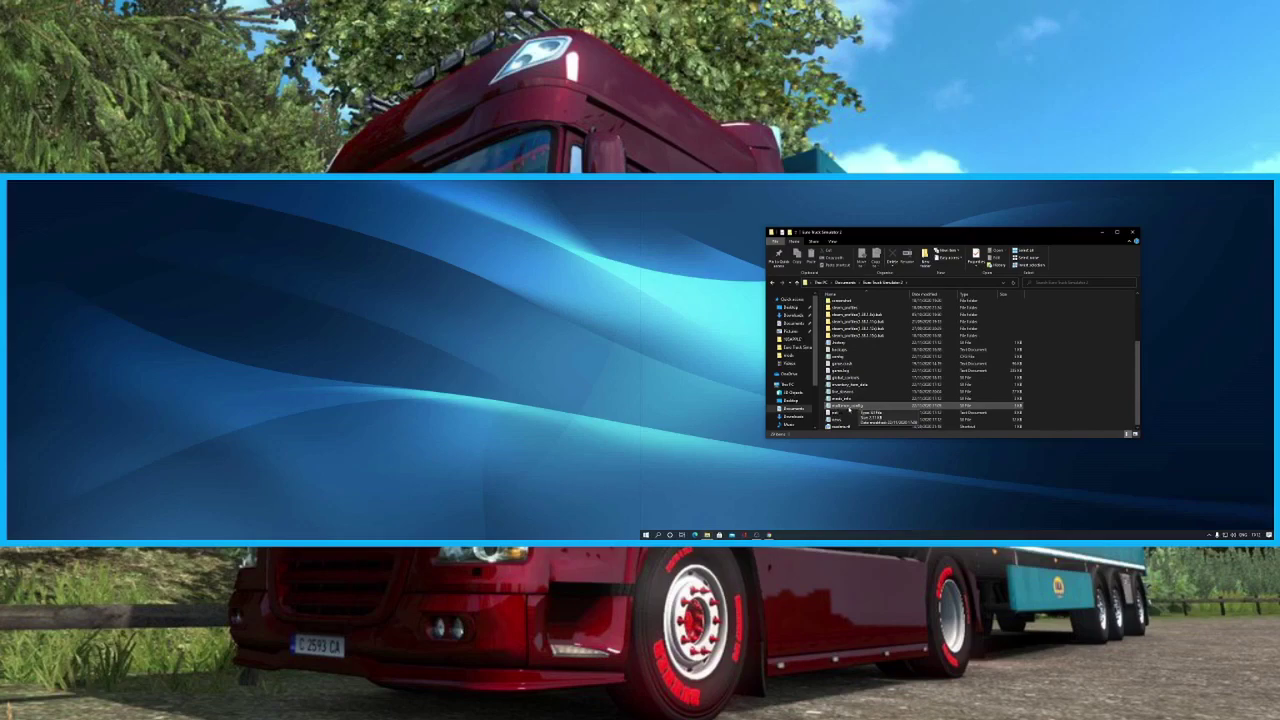
double_click(858, 406)
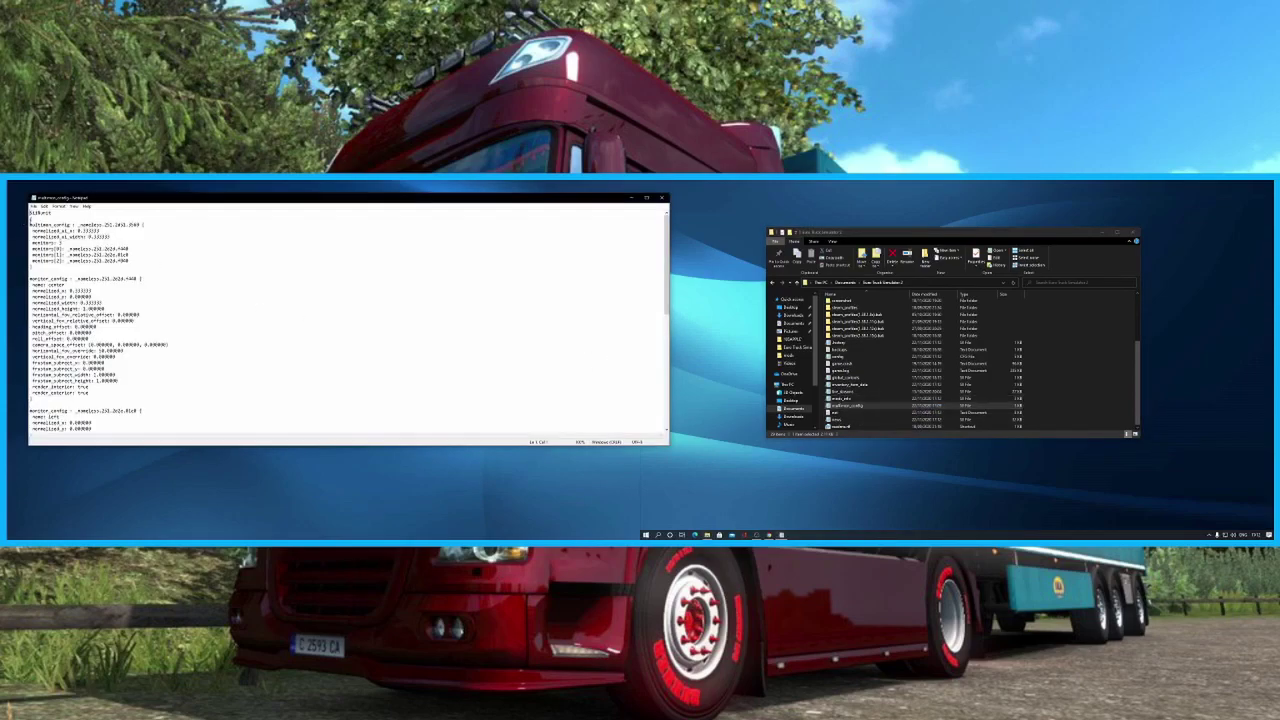
scroll(348, 320, down, 14)
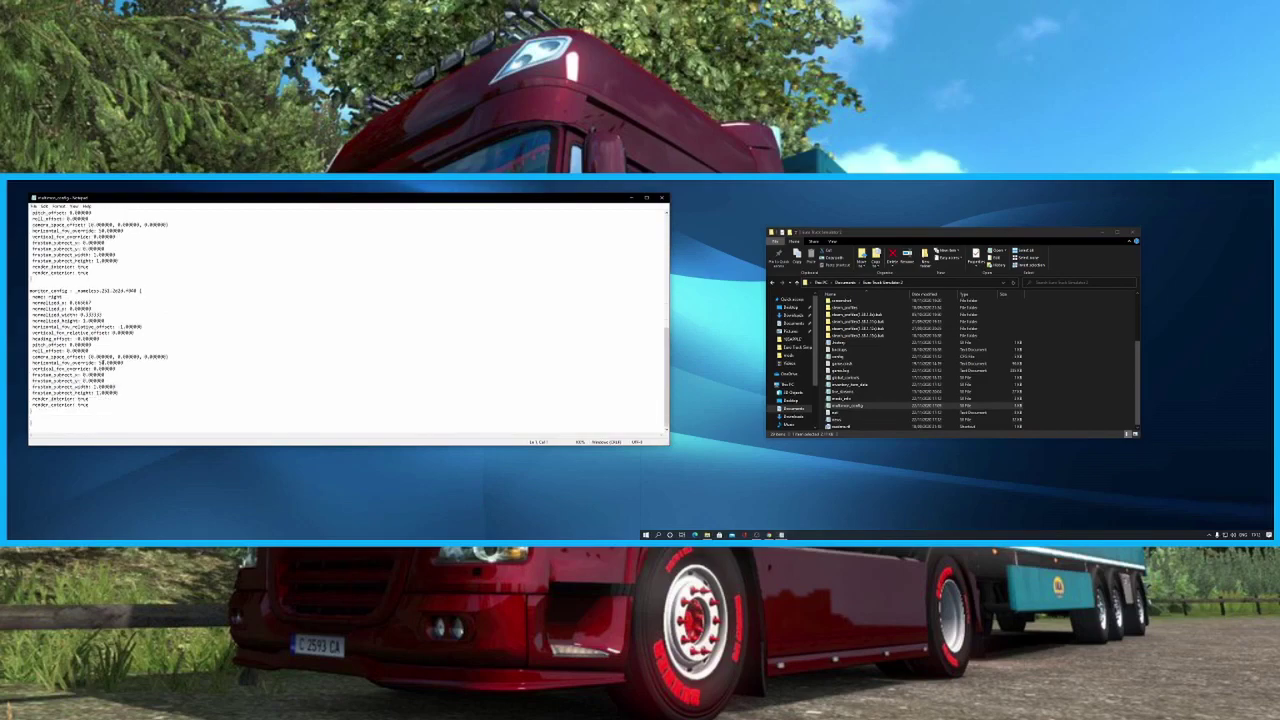
scroll(104, 393, up, 8)
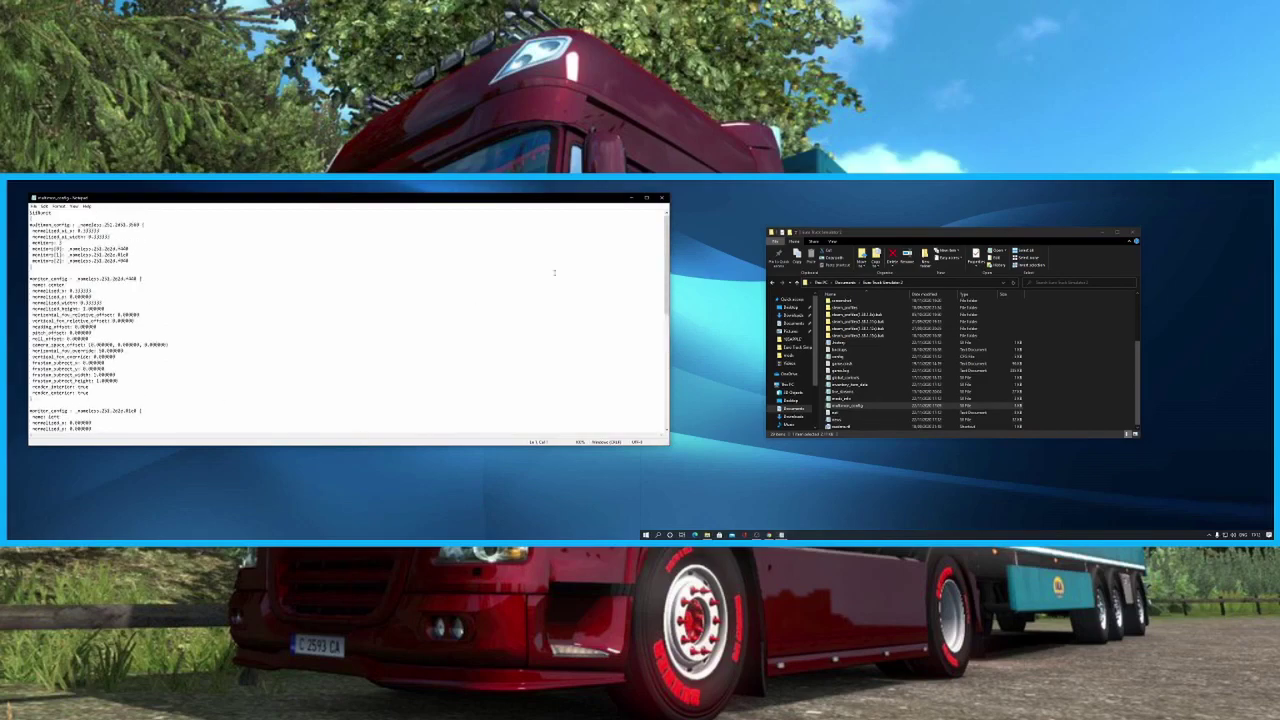
key(alt+F4)
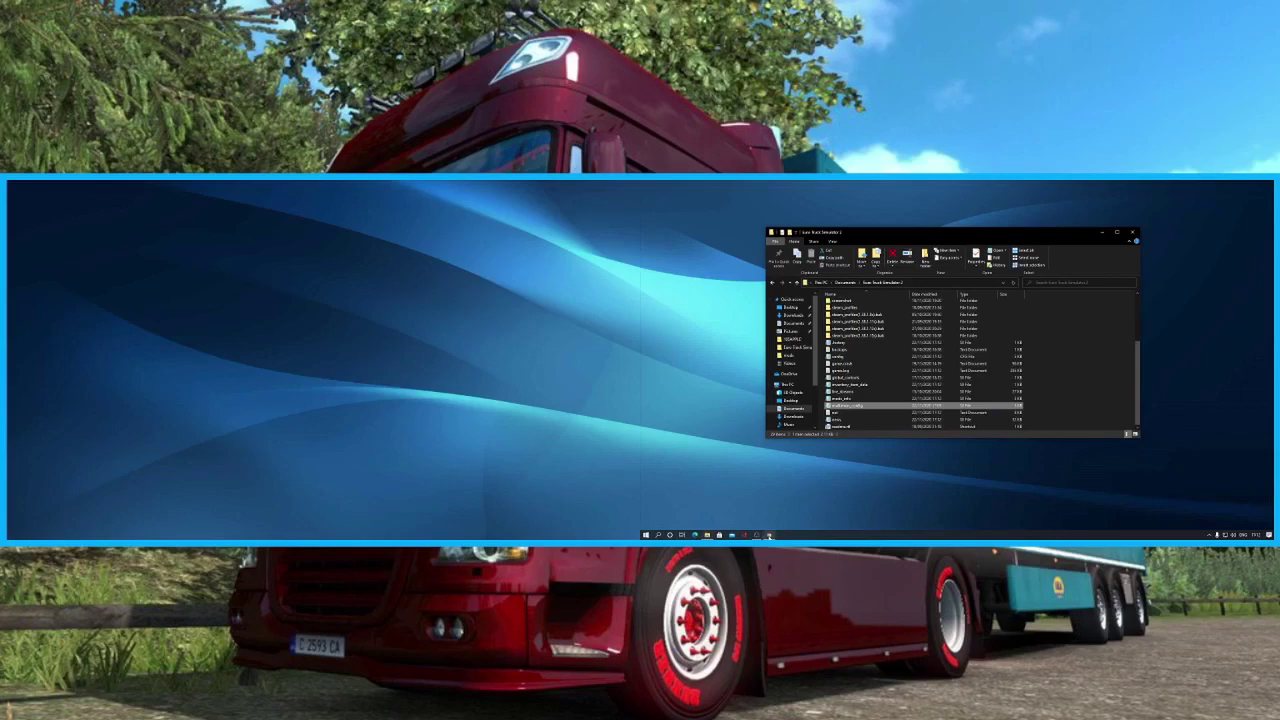
click(768, 536)
Scroll the Steam guide to Step 2 option A and copy its config code block
scroll(145, 299, up, 10)
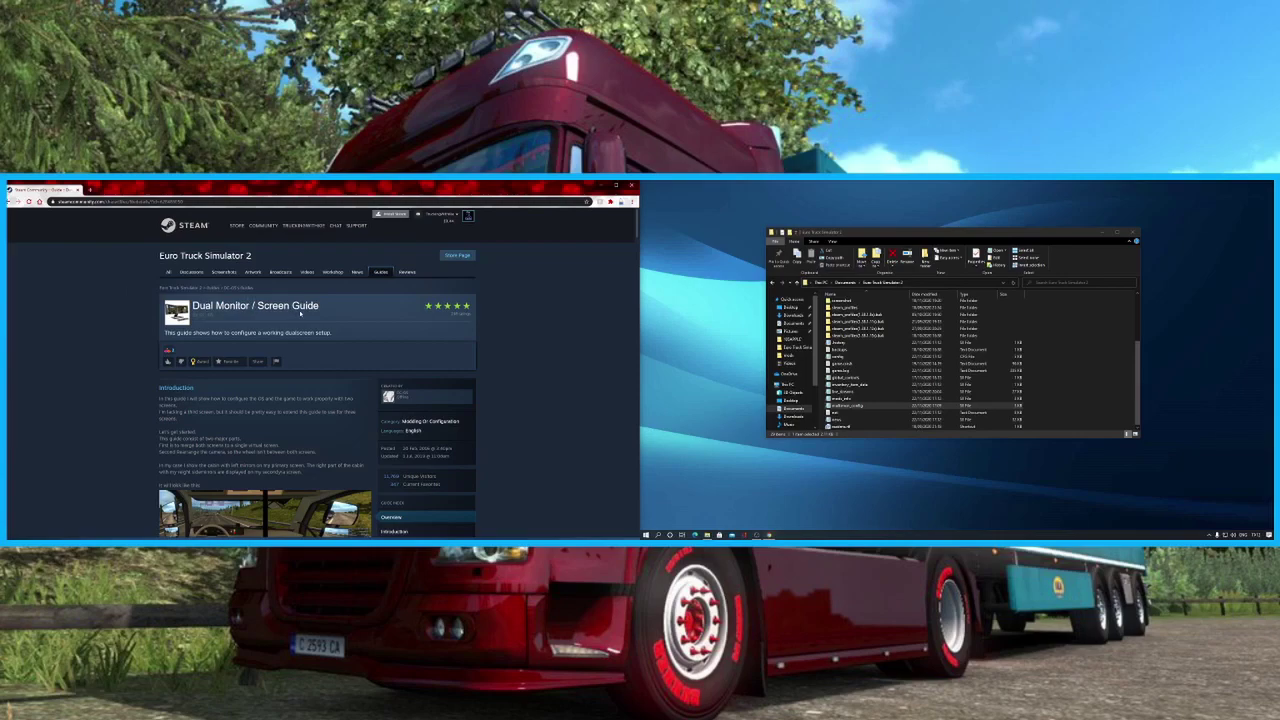
scroll(436, 506, down, 3)
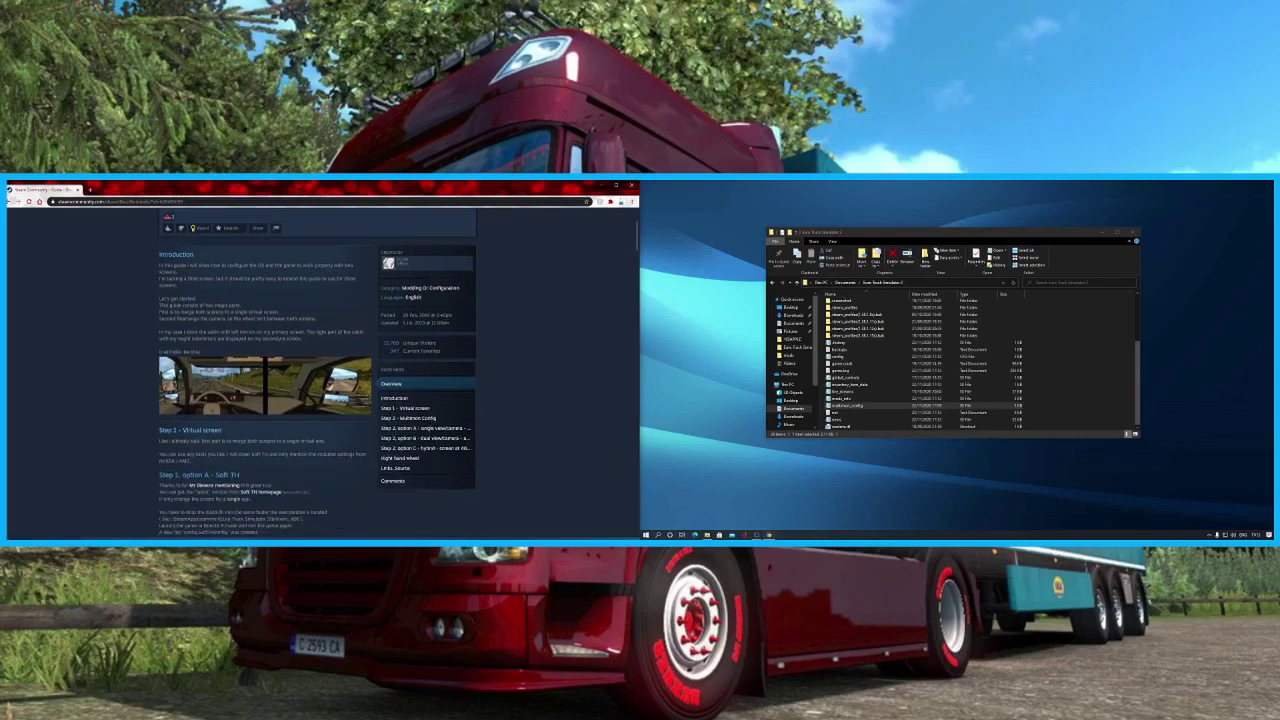
scroll(245, 314, down, 2)
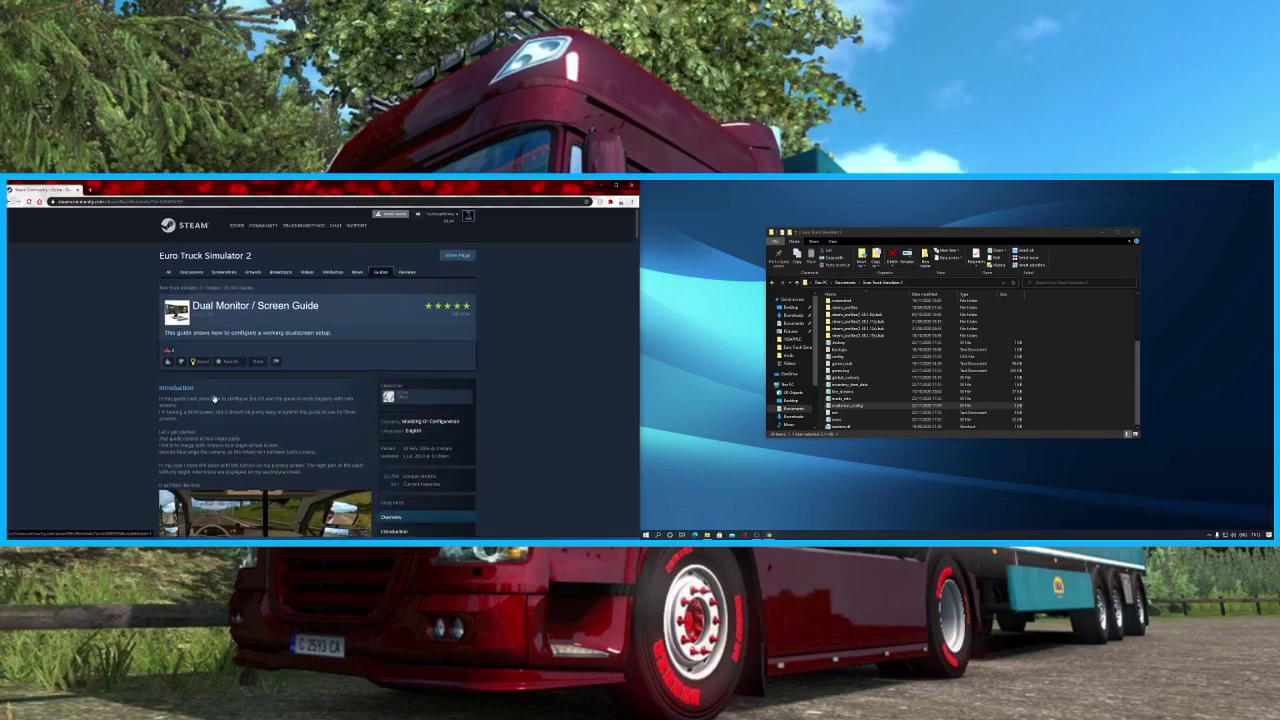
scroll(245, 314, up, 2)
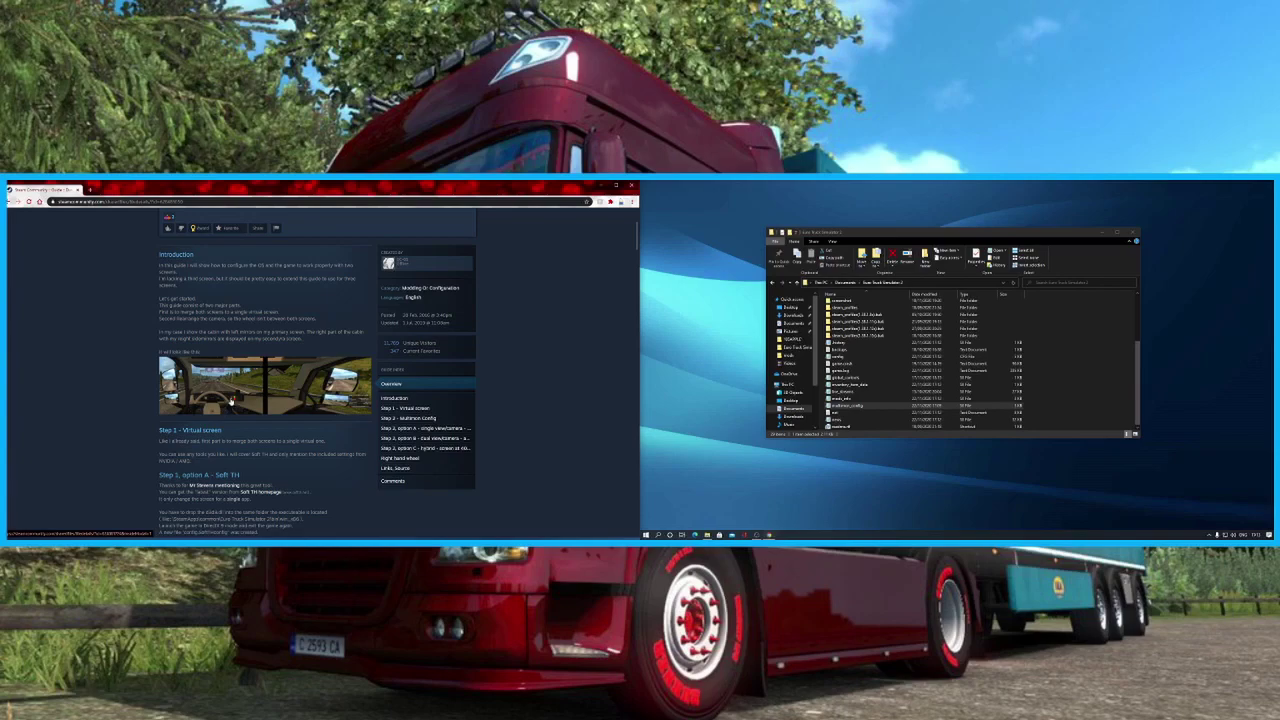
scroll(228, 408, down, 4)
scroll(265, 390, down, 12)
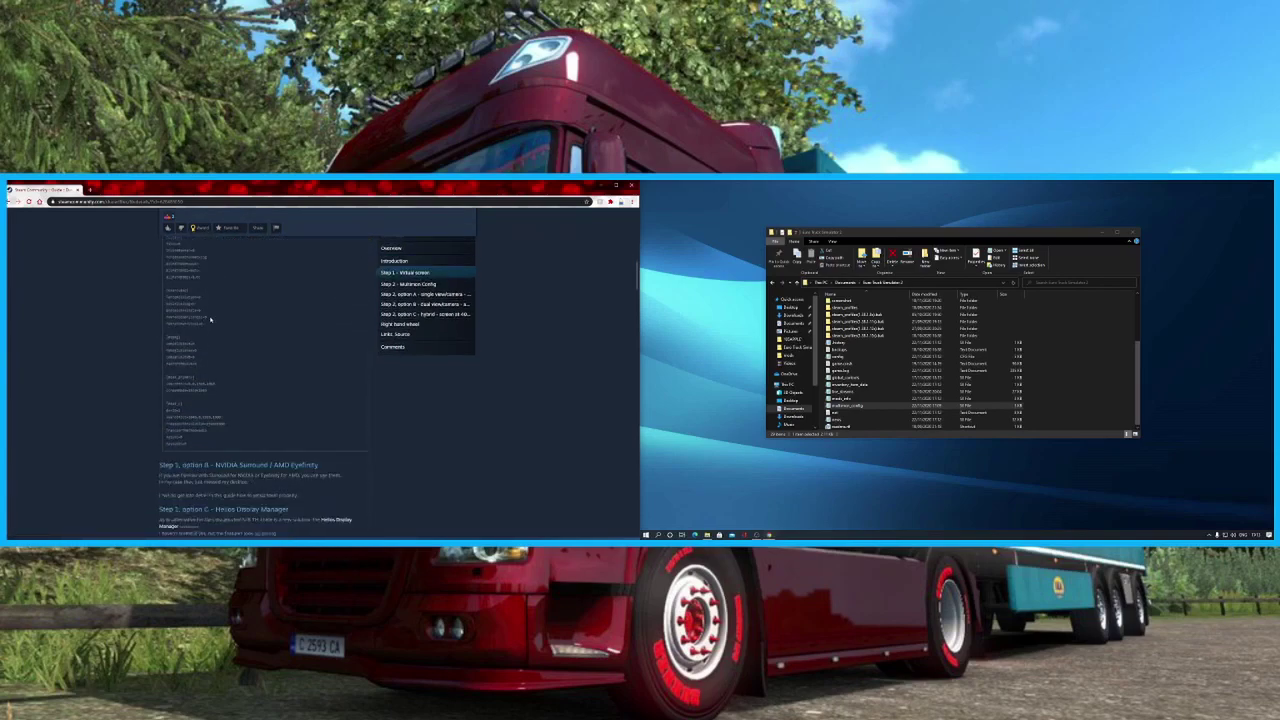
scroll(265, 390, up, 4)
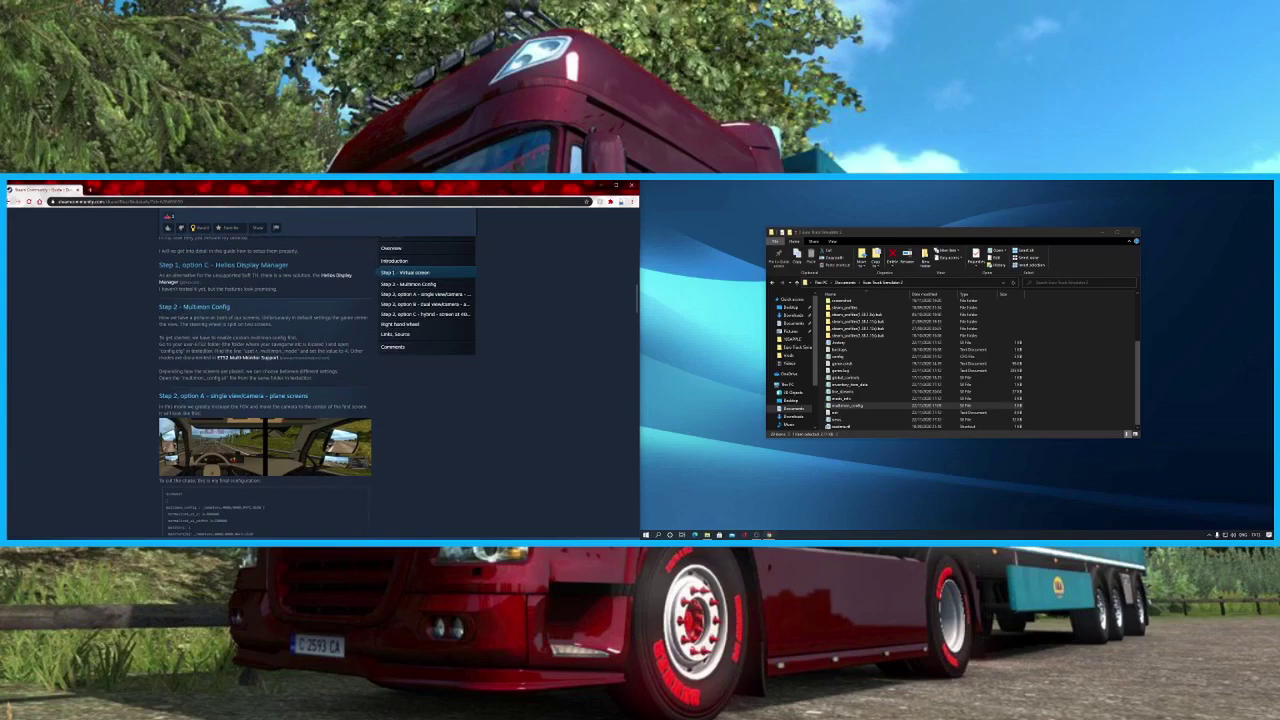
scroll(220, 314, down, 4)
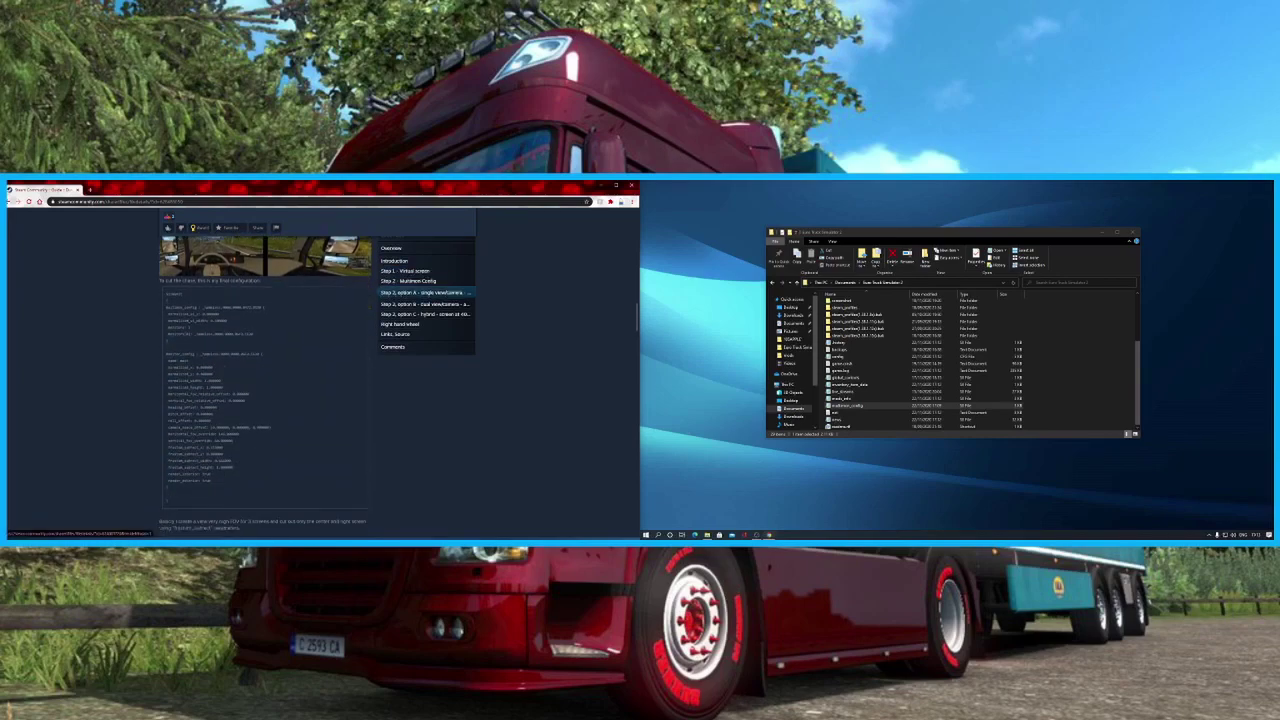
drag(167, 293, 185, 493)
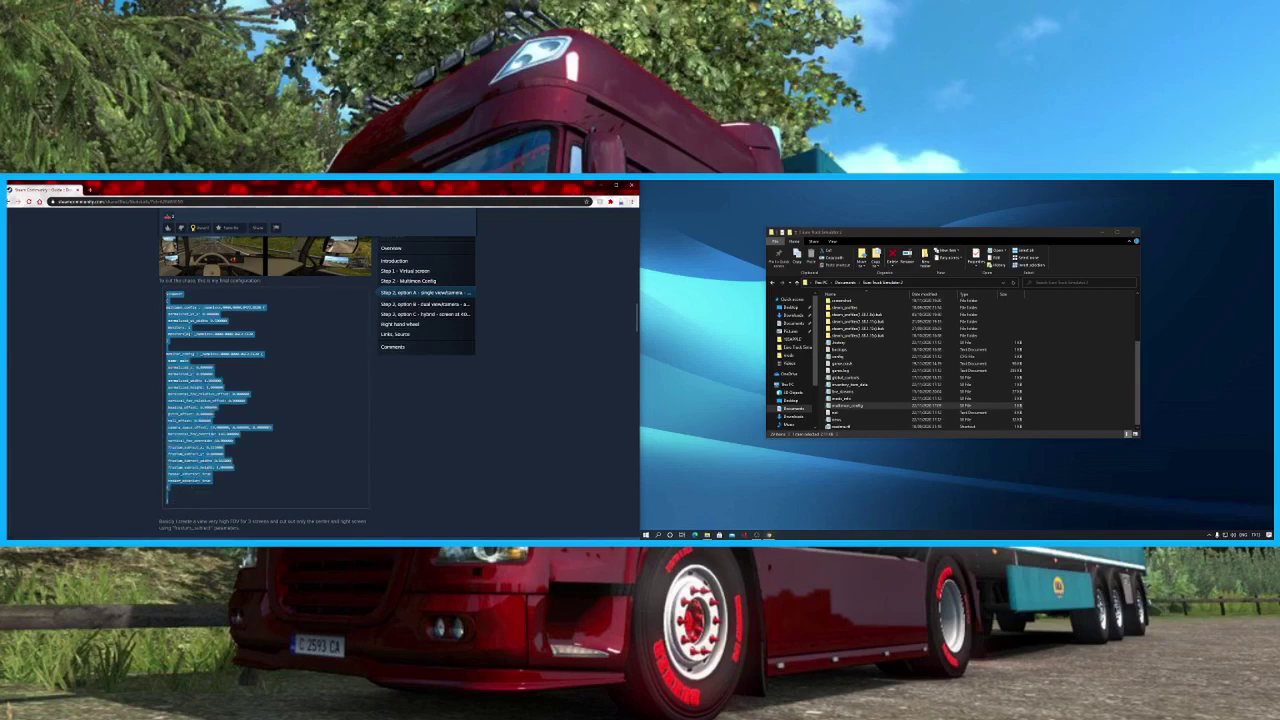
right_click(188, 478)
click(193, 482)
Paste the guide's option A config over everything in multimon_config in Notepad, then close Notepad
click(149, 446)
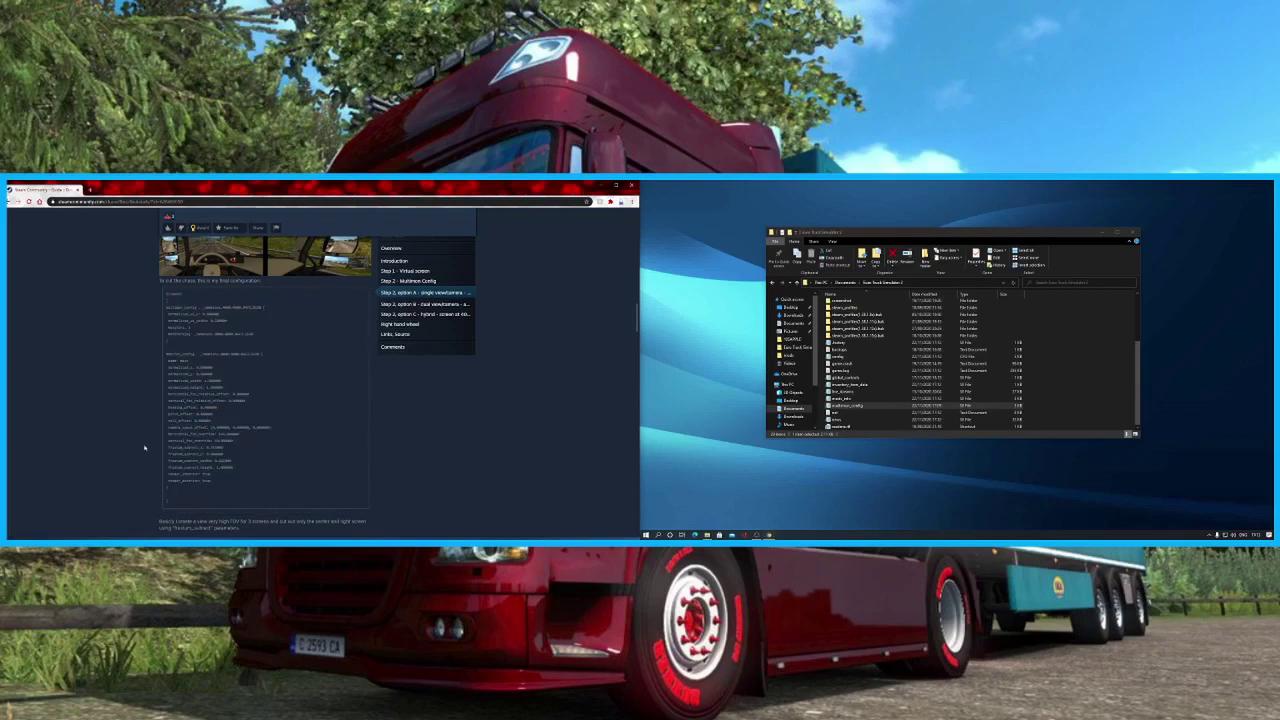
double_click(843, 405)
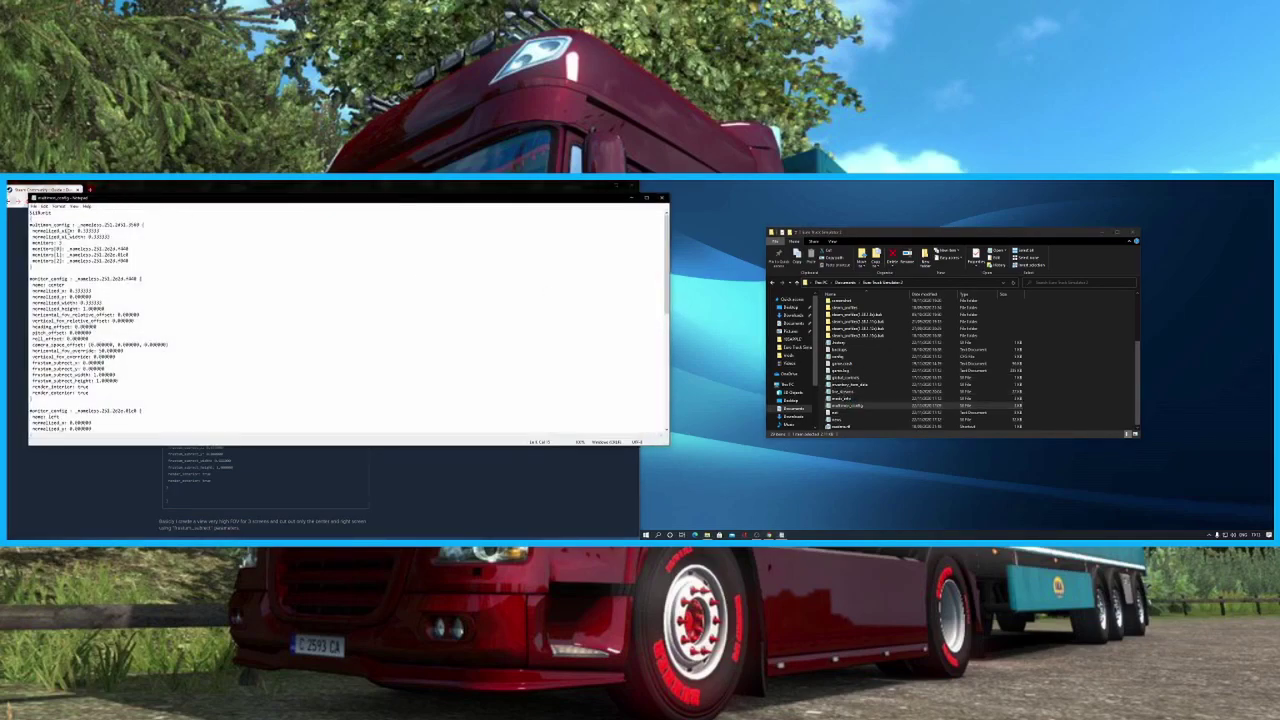
key(ctrl+a)
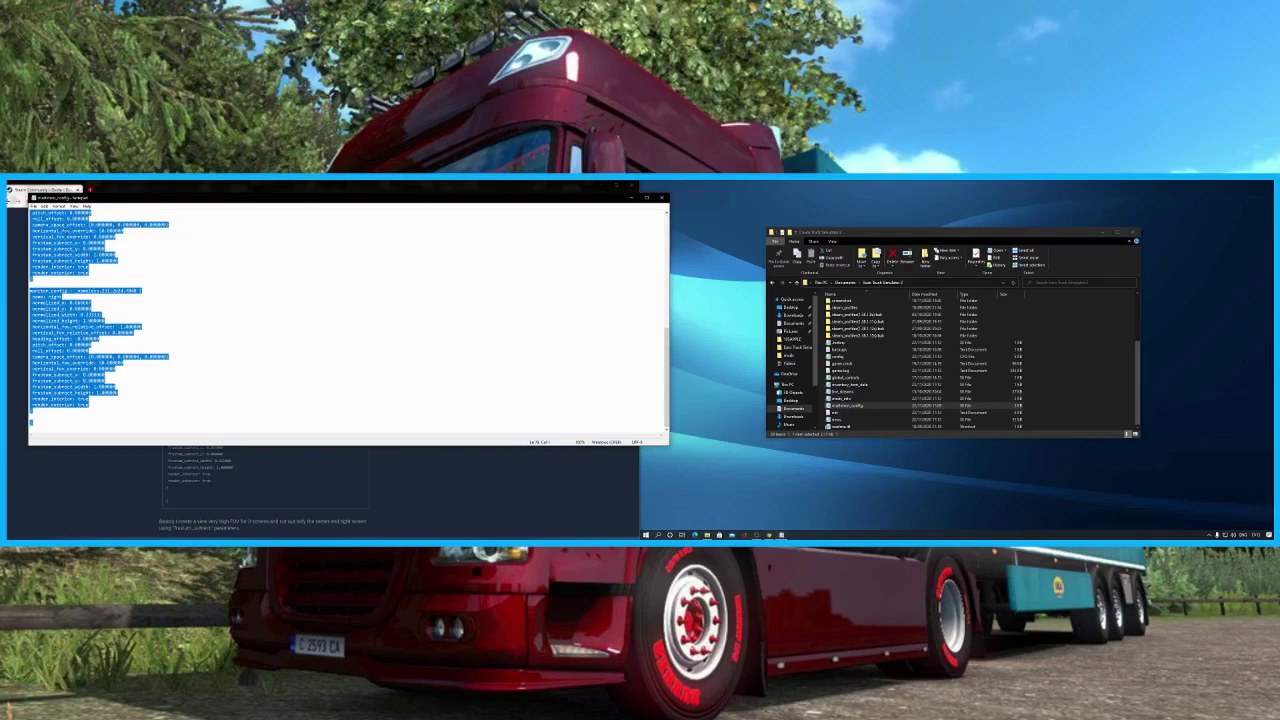
key(ctrl+v)
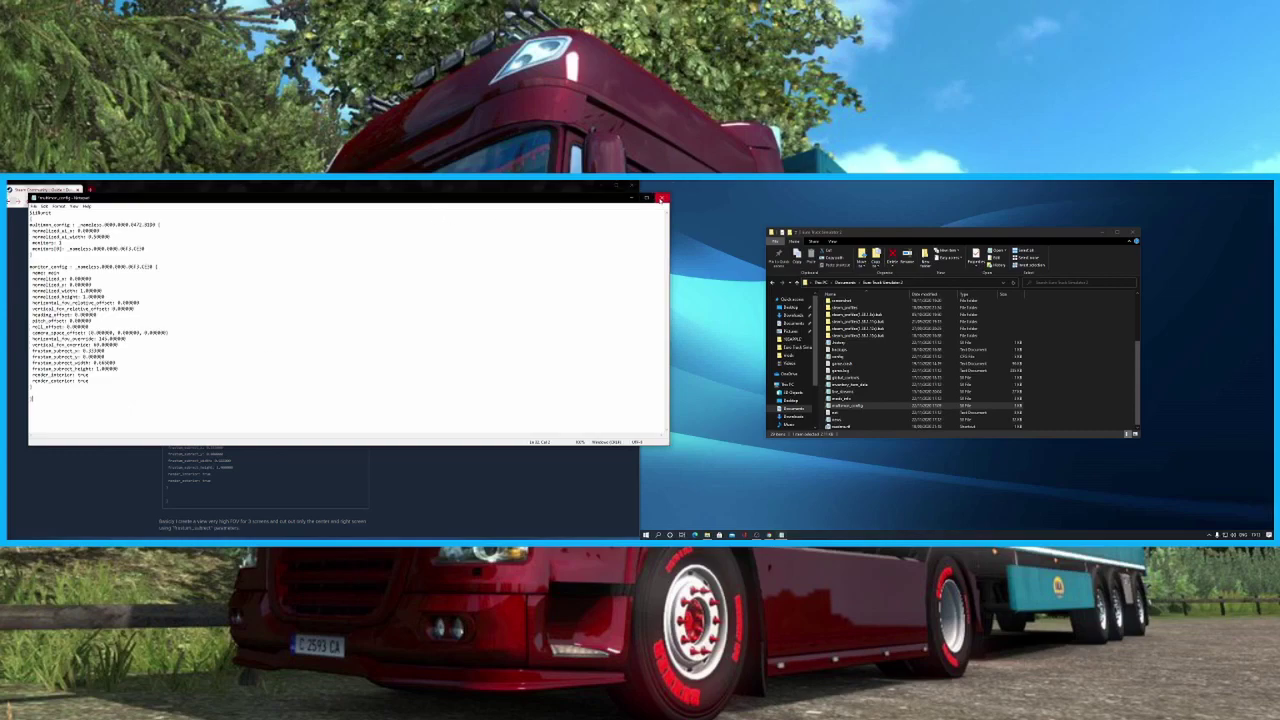
click(34, 206)
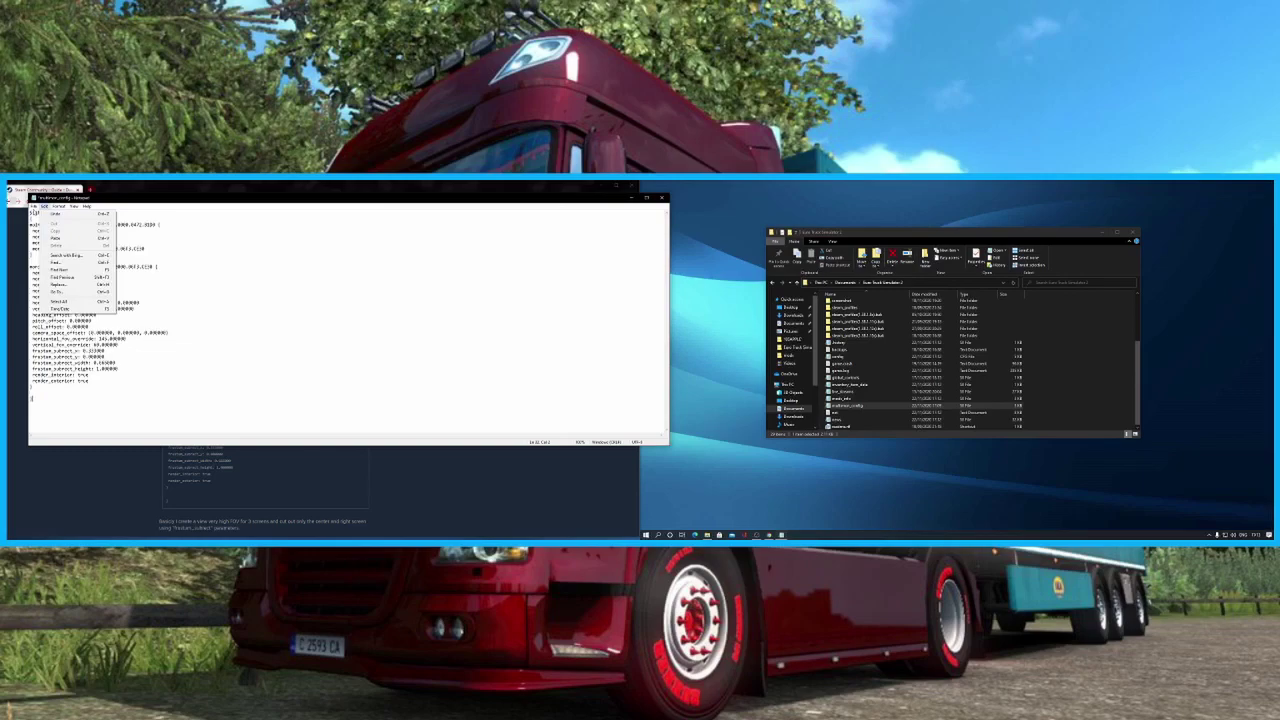
click(616, 195)
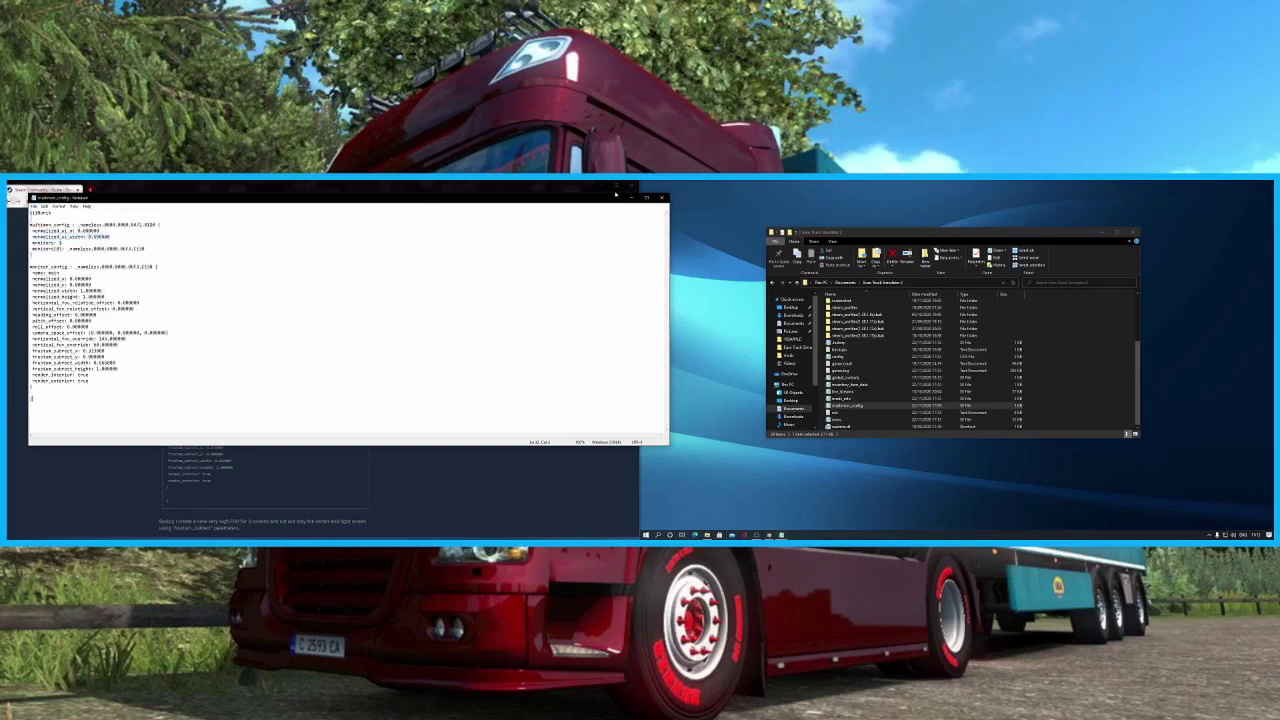
click(661, 197)
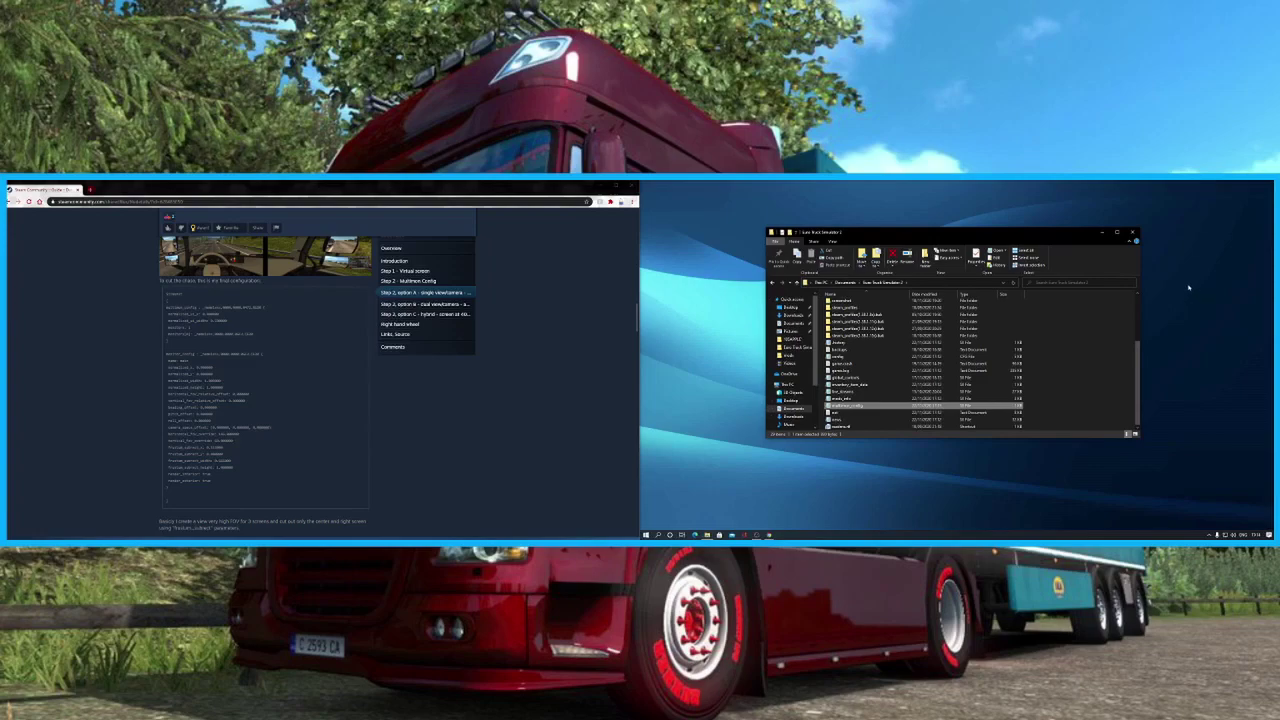
Return Explorer to Documents and jump the guide to its Right hand wheel section
click(793, 323)
scroll(140, 295, down, 10)
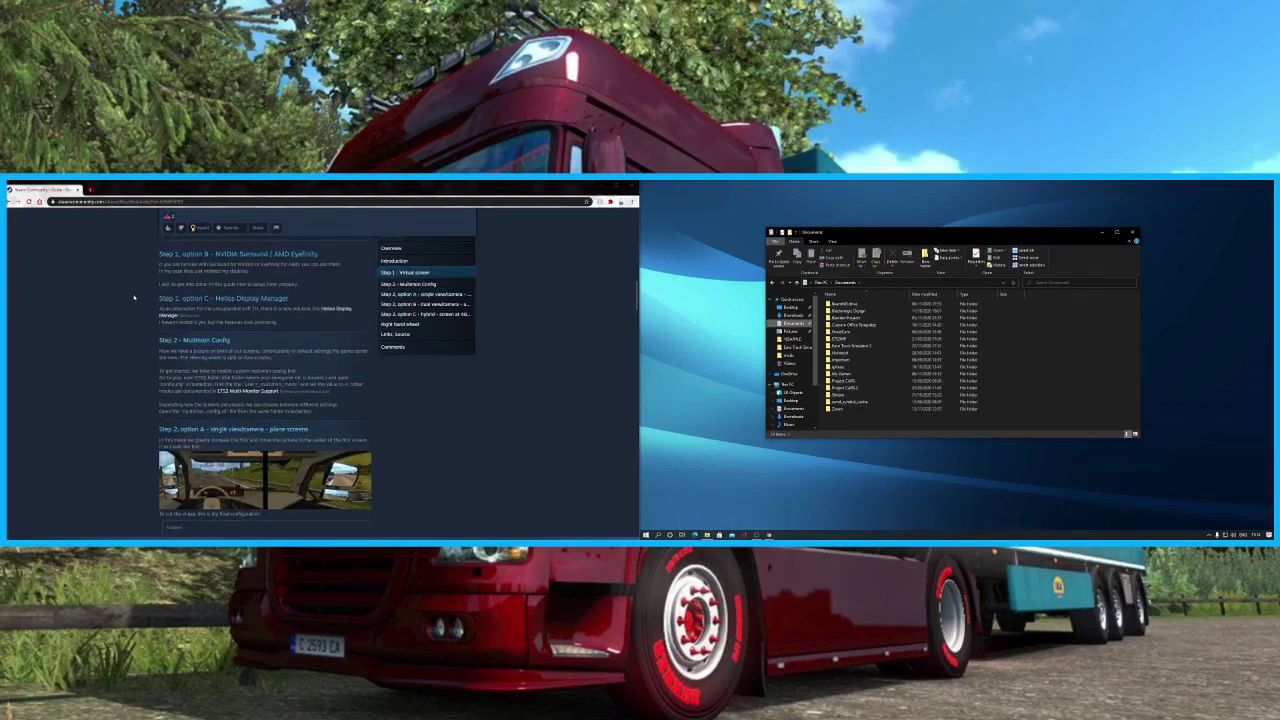
scroll(418, 331, down, 5)
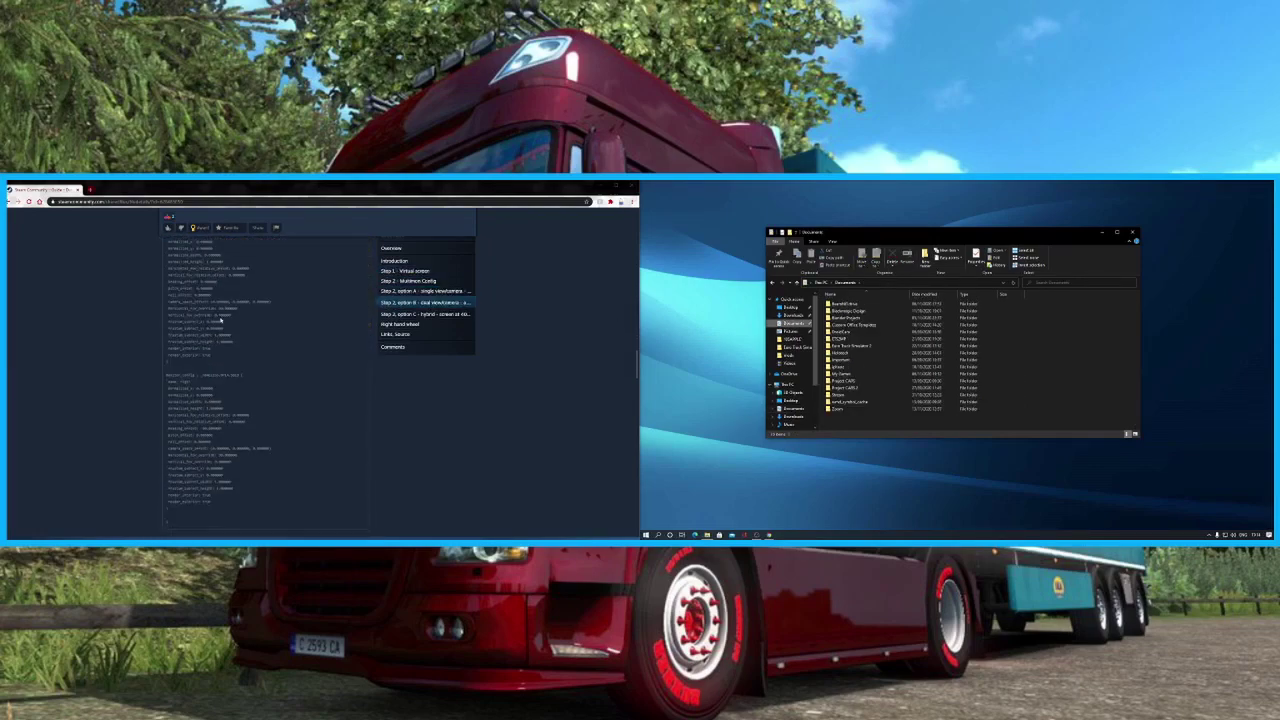
click(409, 327)
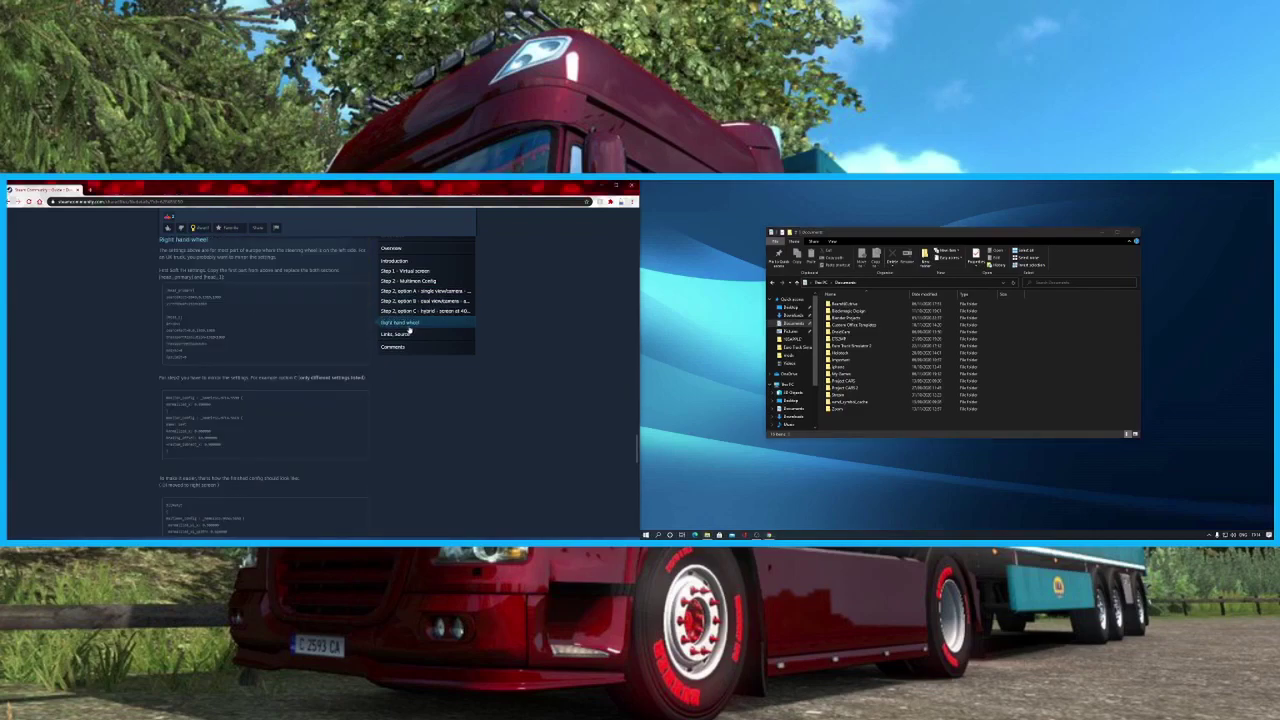
Select the guide's finished right-hand-drive config block
drag(166, 288, 226, 358)
scroll(270, 380, down, 1)
drag(166, 330, 275, 385)
scroll(262, 380, down, 1)
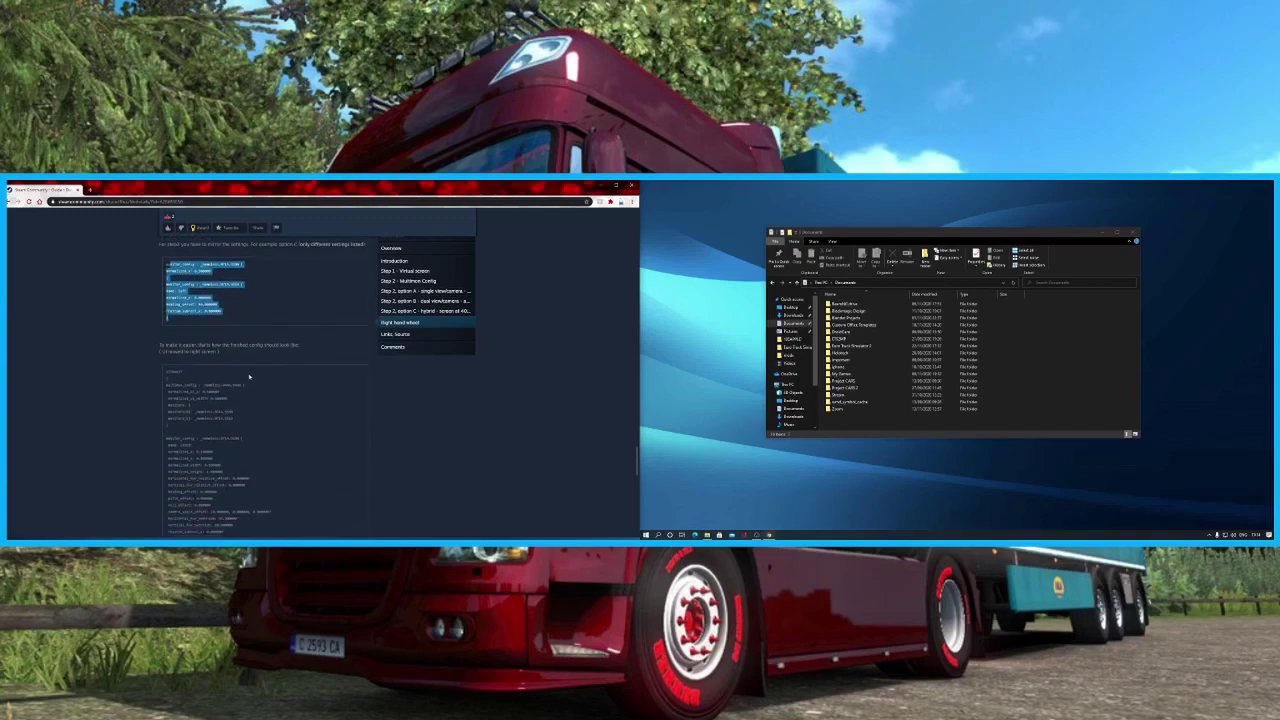
drag(168, 370, 181, 490)
scroll(270, 525, down, 2)
Copy the right-hand-drive config and open multimon_config from the Euro Truck Simulator 2 folder
right_click(170, 491)
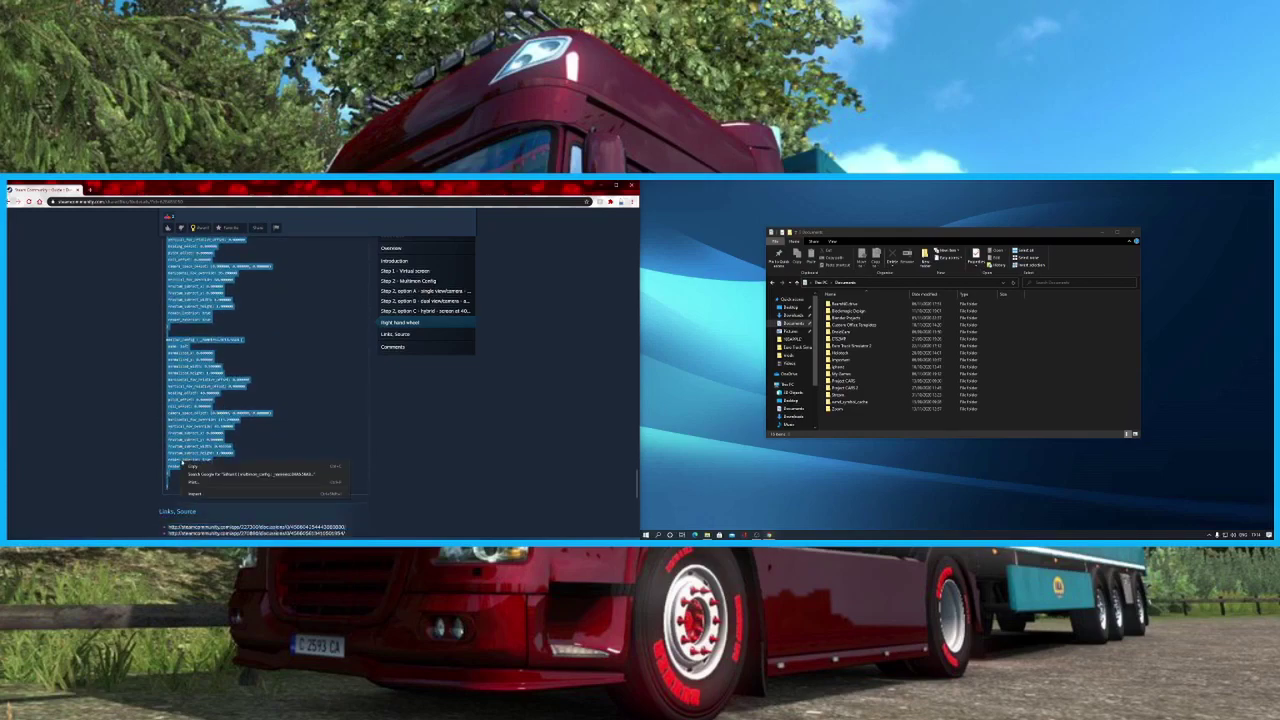
click(200, 467)
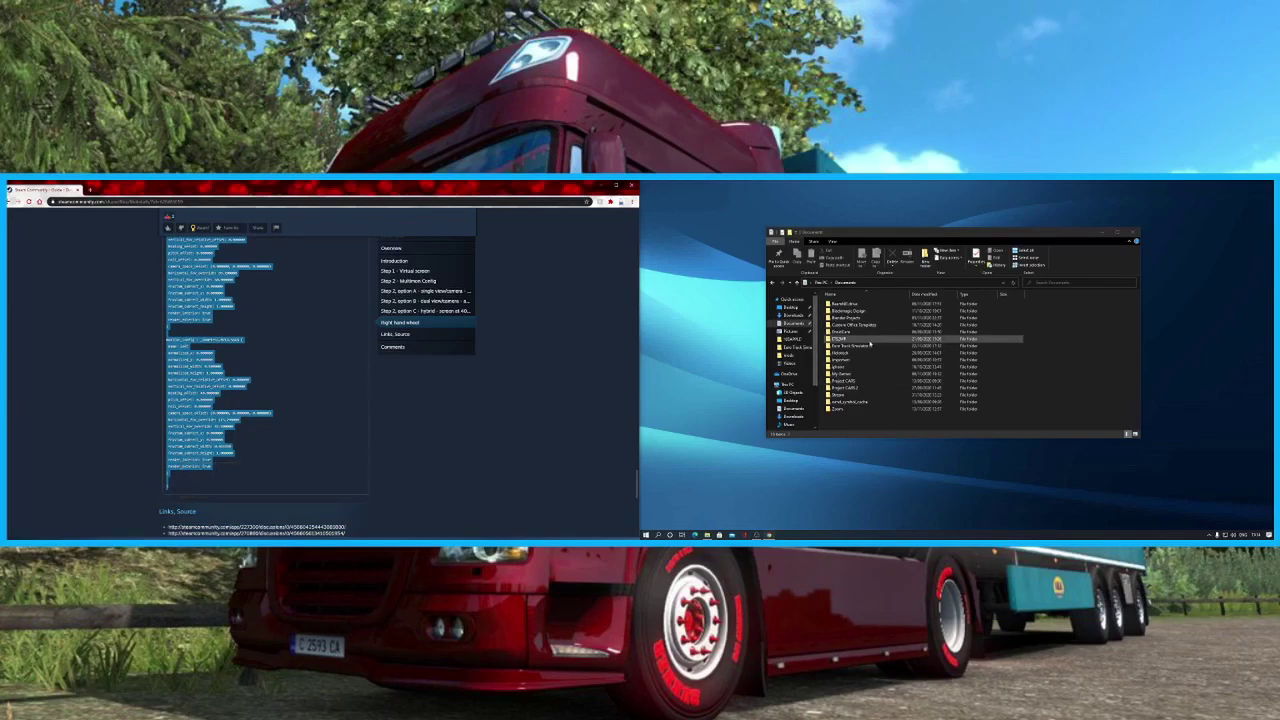
click(869, 346)
double_click(869, 346)
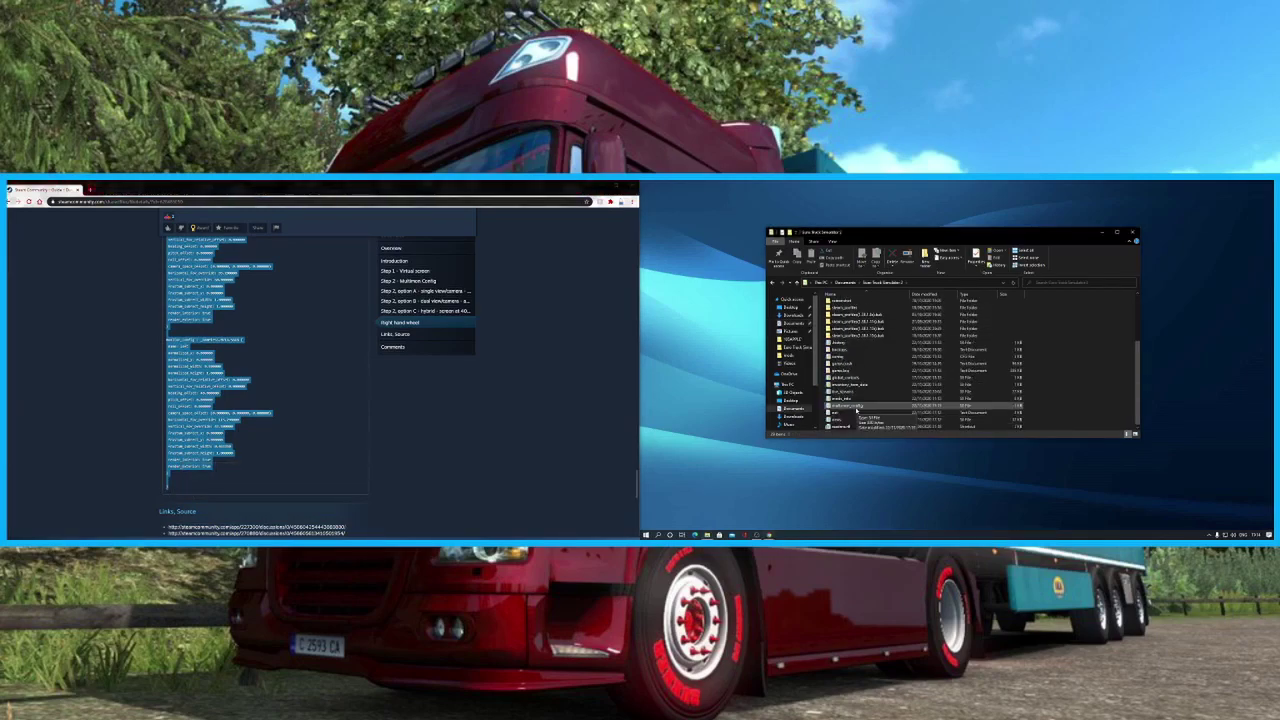
scroll(856, 410, down, 3)
double_click(855, 407)
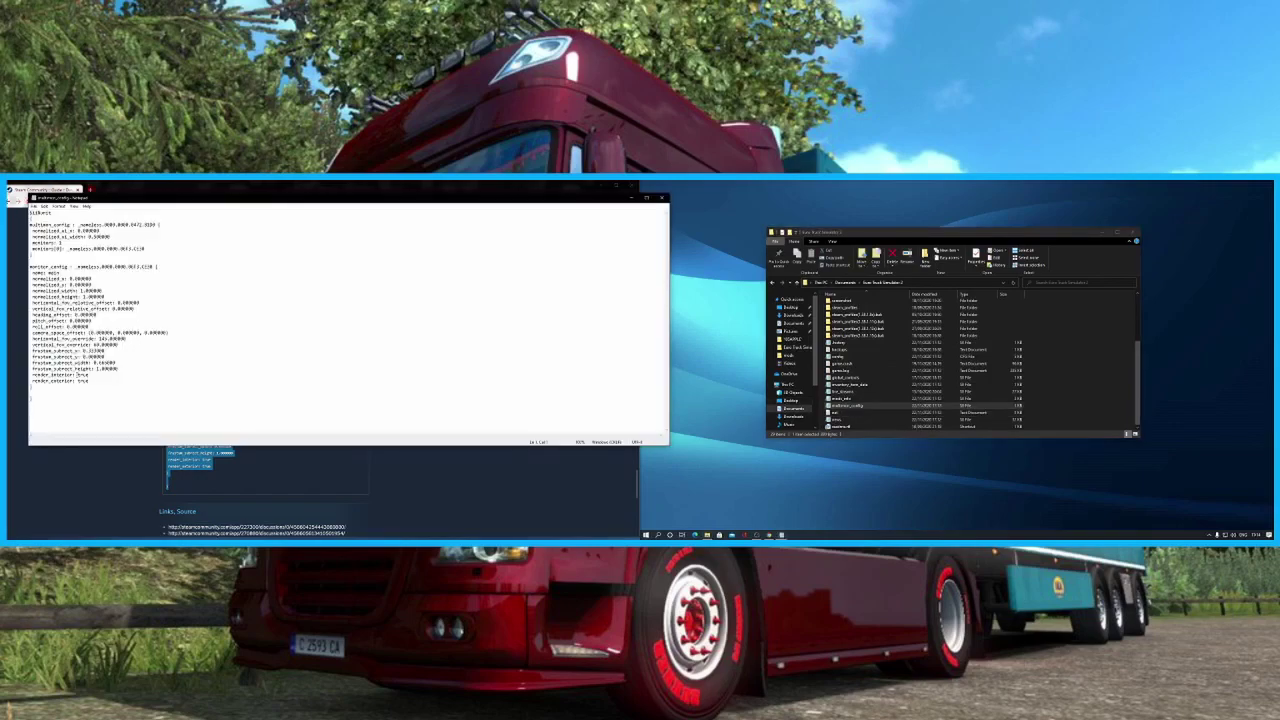
Replace the file's contents with the copied config, save it, and close Notepad and File Explorer
key(ctrl+a)
key(ctrl+v)
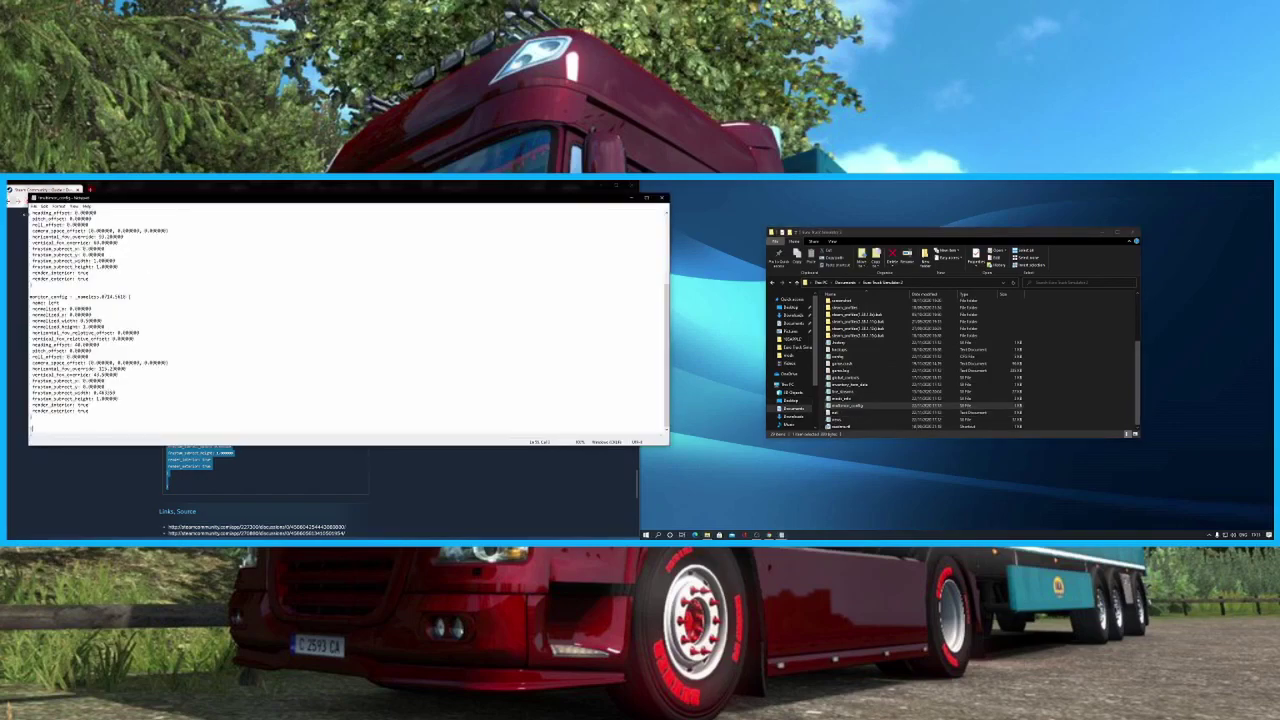
click(34, 206)
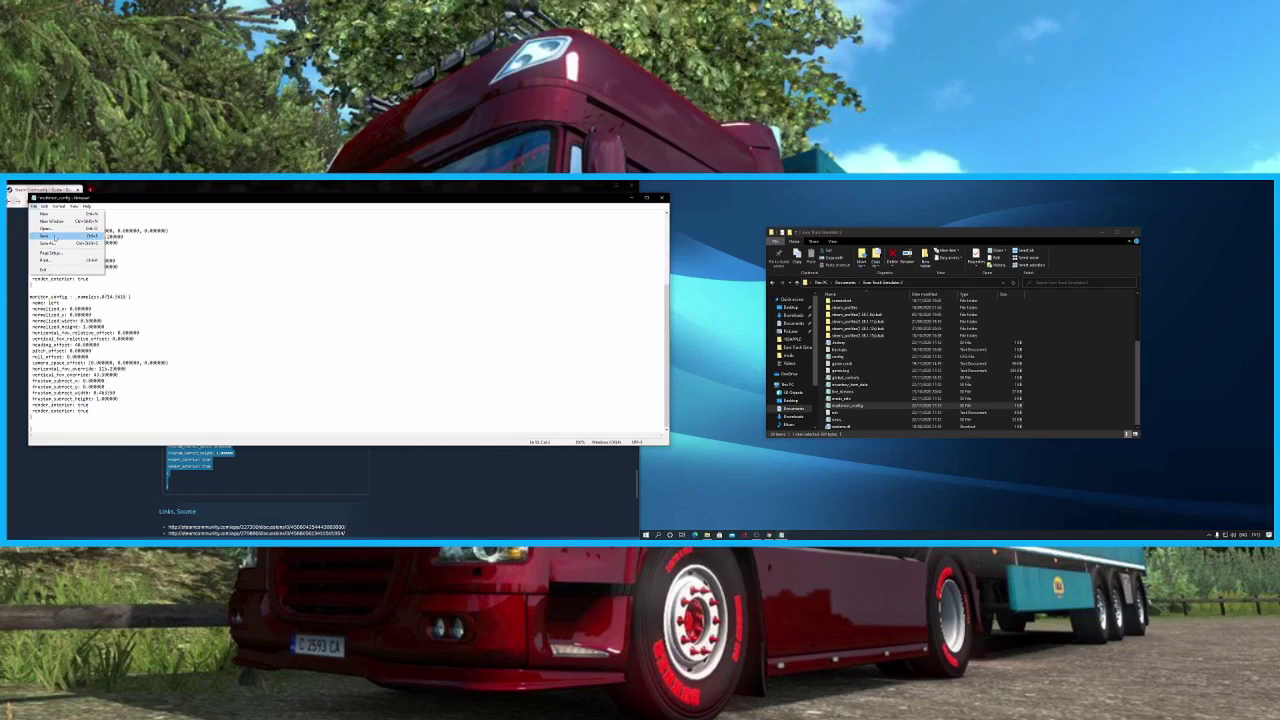
click(56, 236)
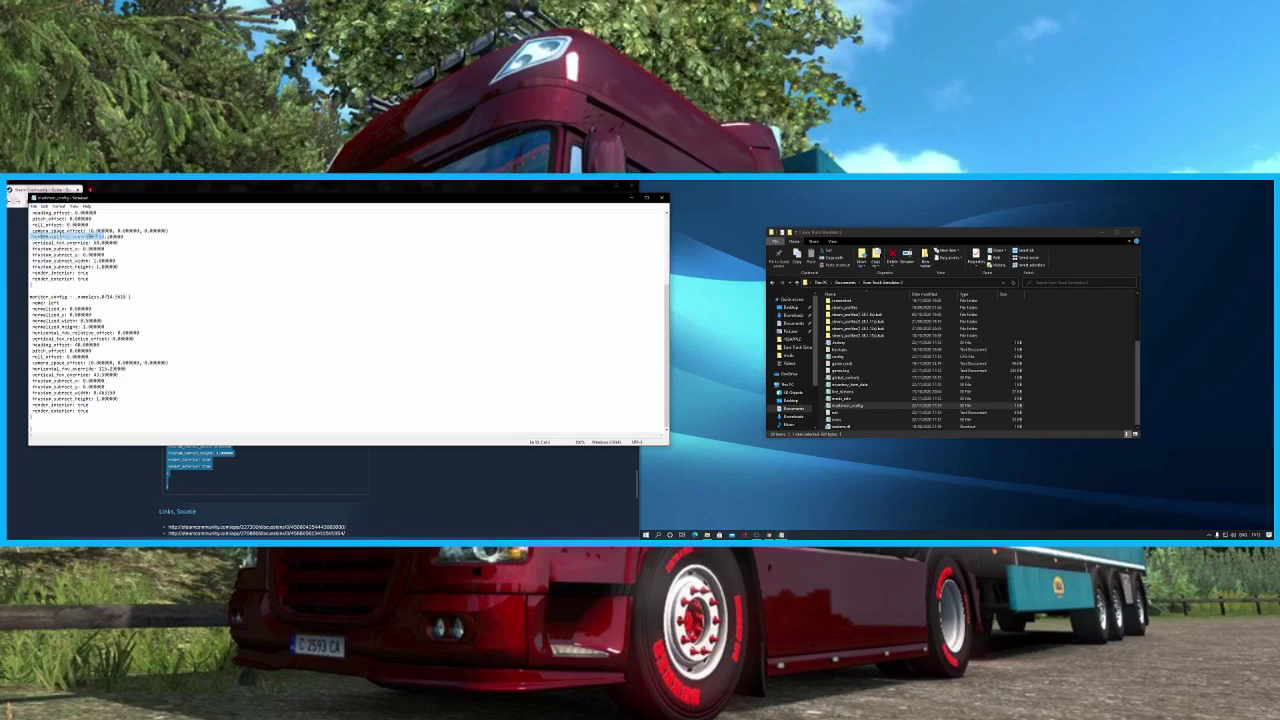
click(660, 197)
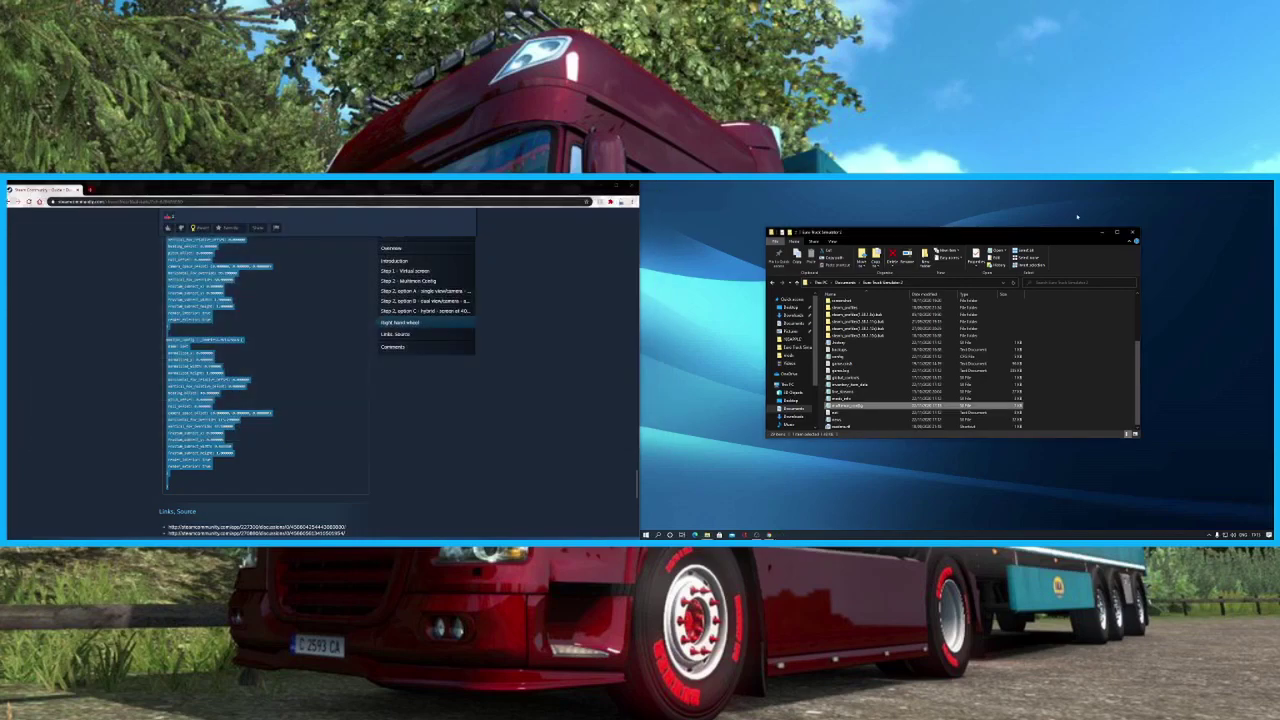
click(1134, 235)
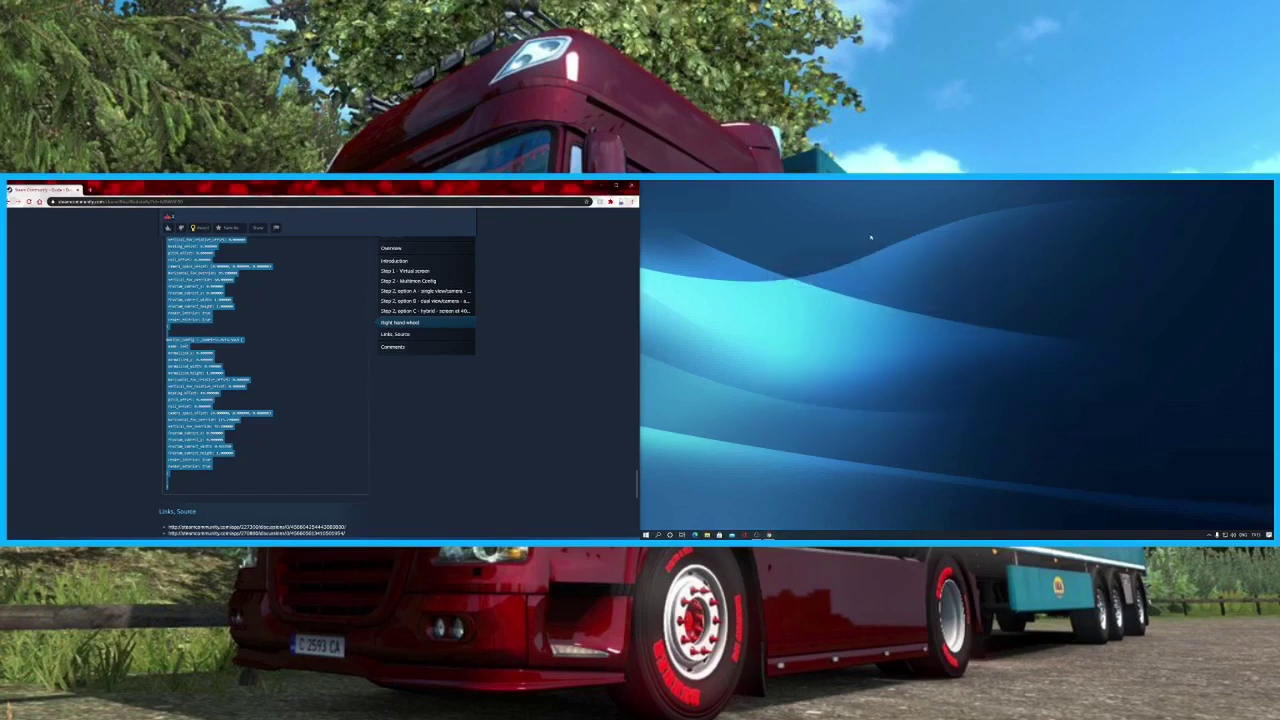
Close the browser window showing the Steam guide
click(632, 188)
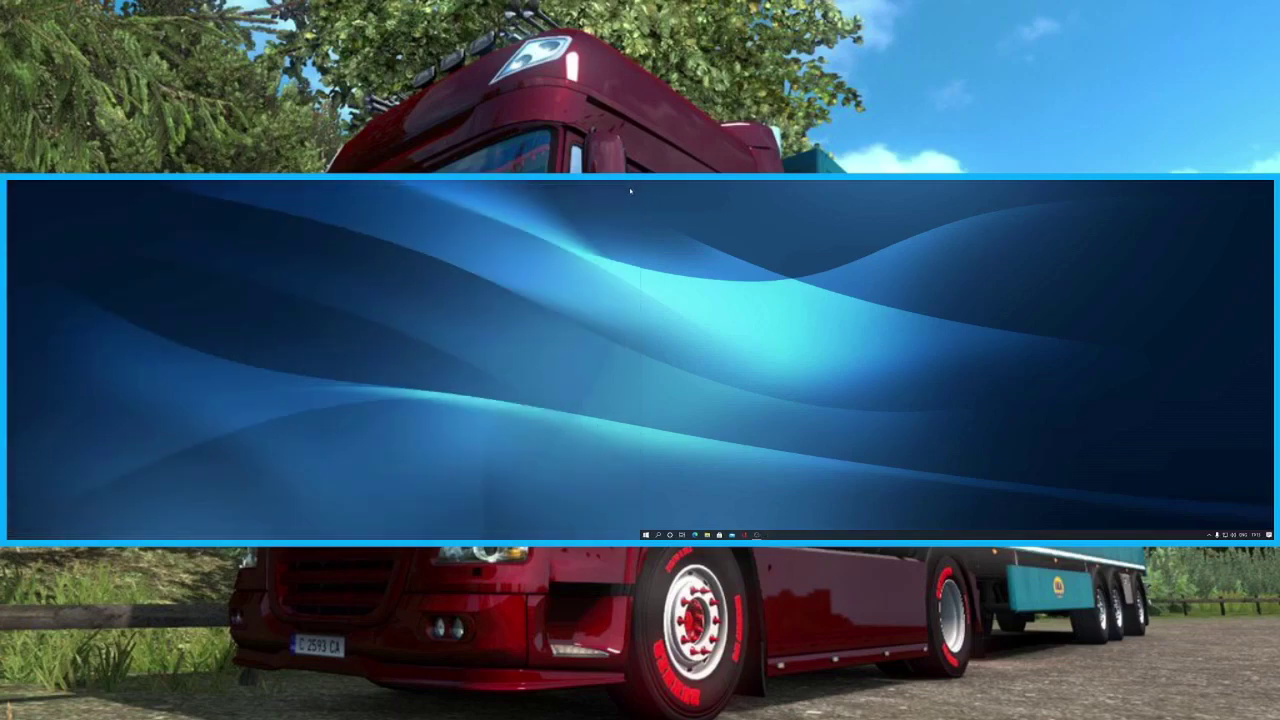